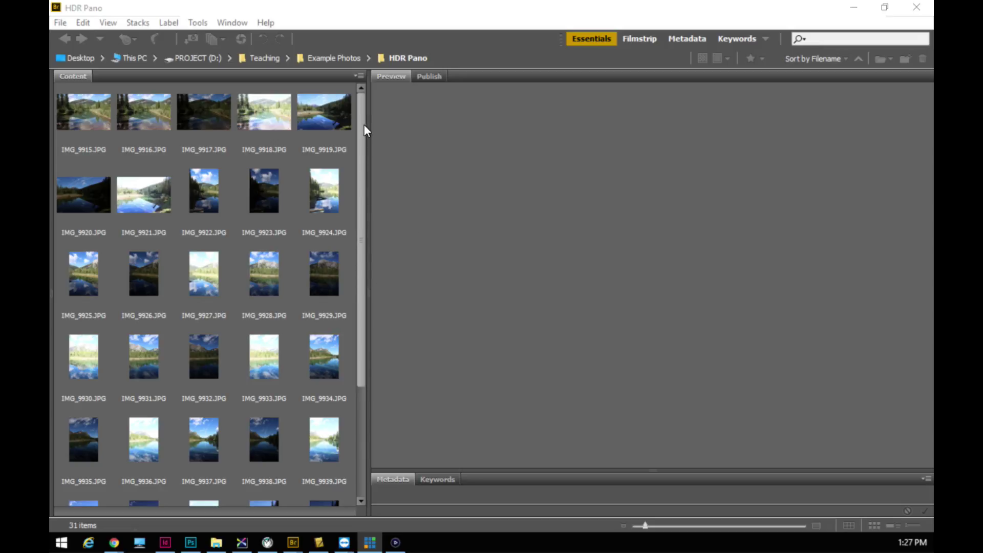
Browse to PROJECT (D:) > Teaching > Example Photos > HDR Pano to list IMG_9915–IMG_9945
{"action": "left_click_drag", "start_coordinate": [363, 124], "coordinate": [359, 277]}
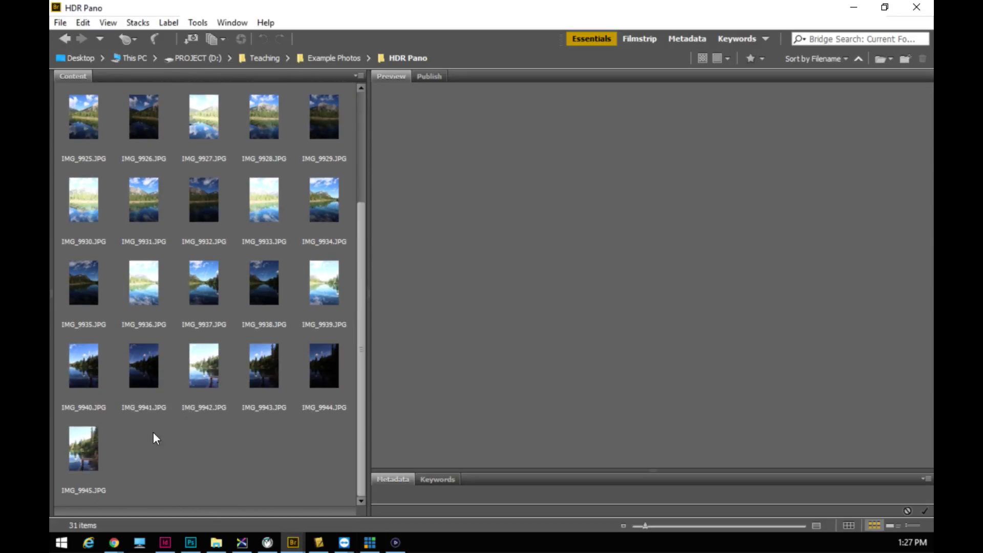
Preview IMG_9922, 9923 and 9924 individually, then compare the 9922–9924 bracket side by side
{"action": "scroll", "coordinate": [257, 349], "scroll_direction": "up", "scroll_amount": 2}
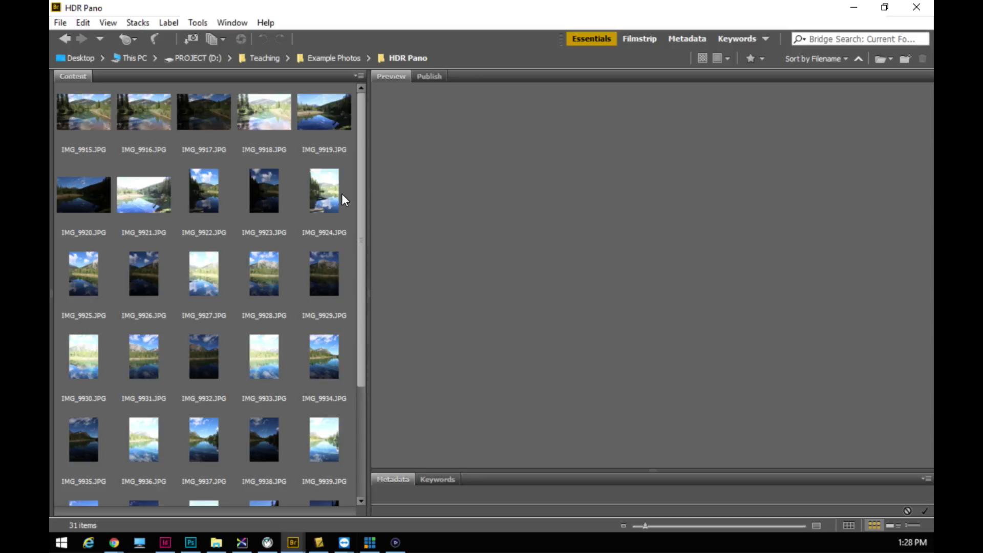
{"action": "left_click", "coordinate": [207, 204]}
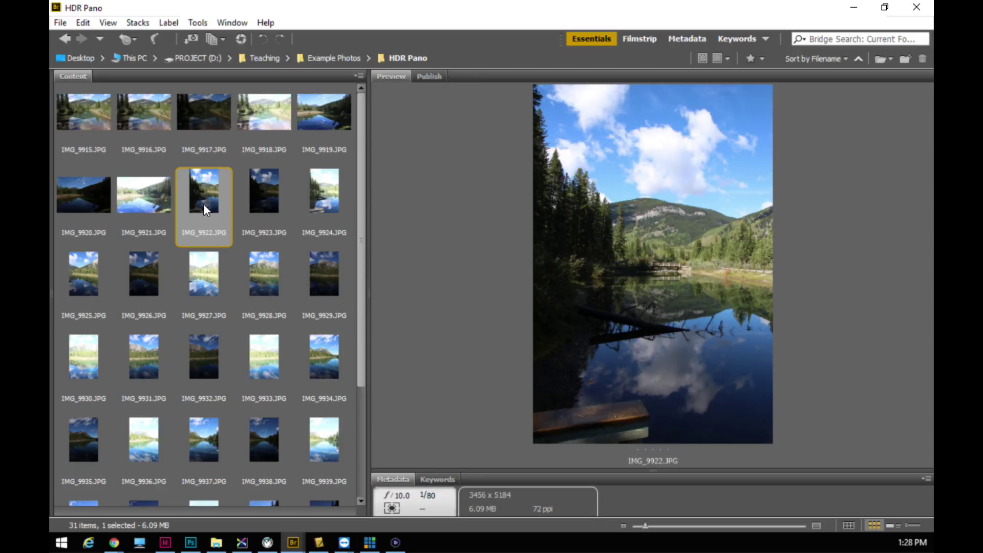
{"action": "left_click", "coordinate": [267, 193]}
{"action": "left_click", "coordinate": [328, 188]}
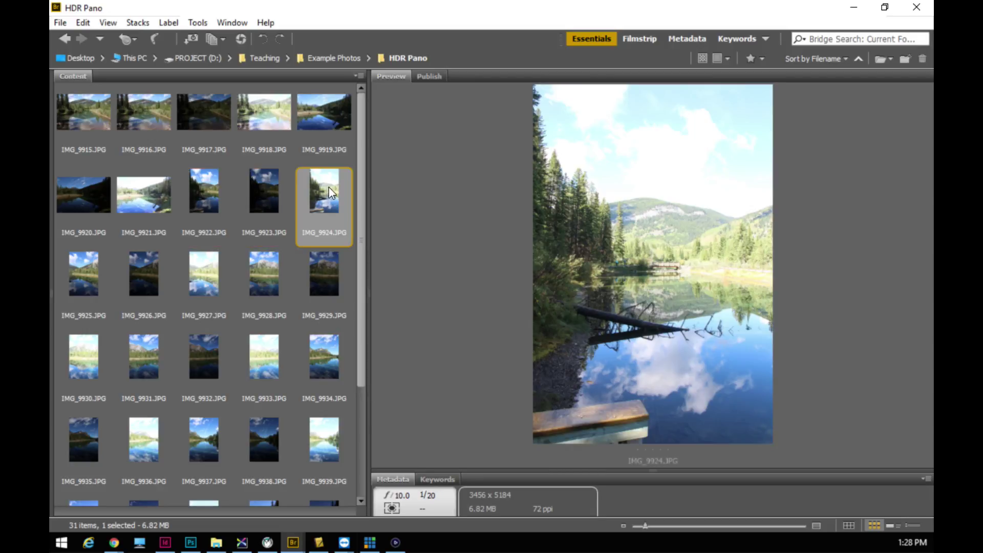
{"action": "left_click", "coordinate": [265, 187]}
{"action": "left_click", "coordinate": [222, 196]}
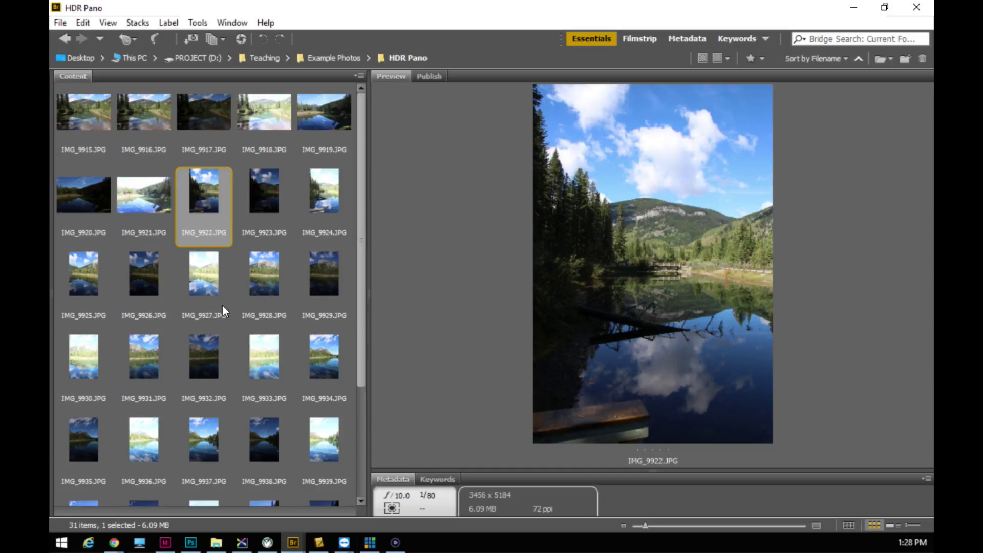
{"action": "left_click", "coordinate": [329, 194], "text": "shift"}
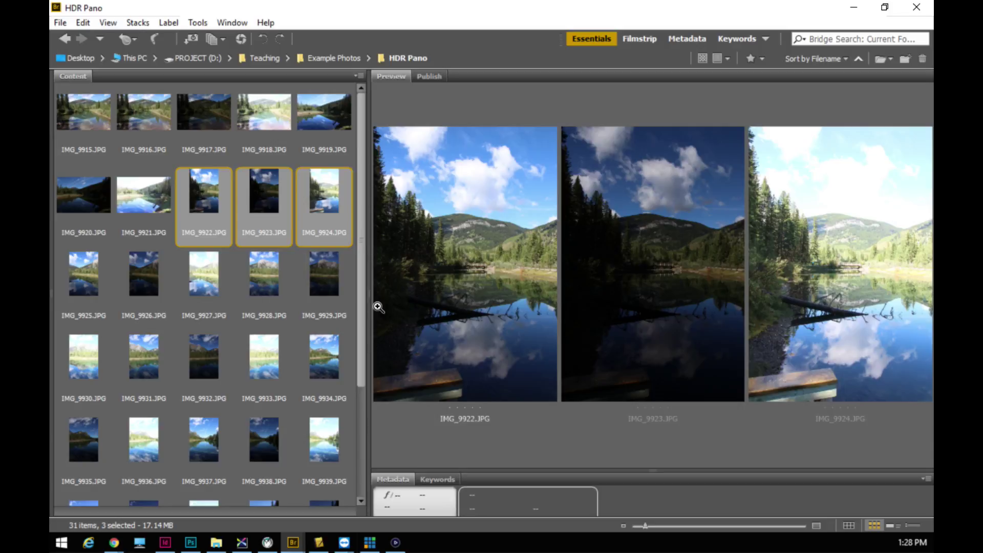
Compare the 9925–9927 and 9928–9930 brackets, then return to previewing IMG_9922 alone
{"action": "left_click", "coordinate": [90, 279]}
{"action": "left_click", "coordinate": [213, 275], "text": "shift"}
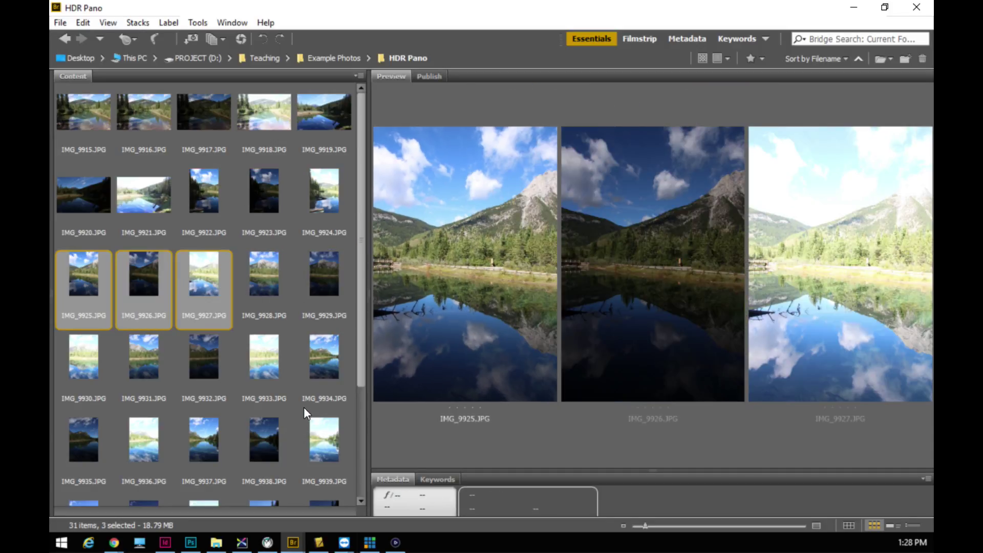
{"action": "left_click", "coordinate": [268, 281]}
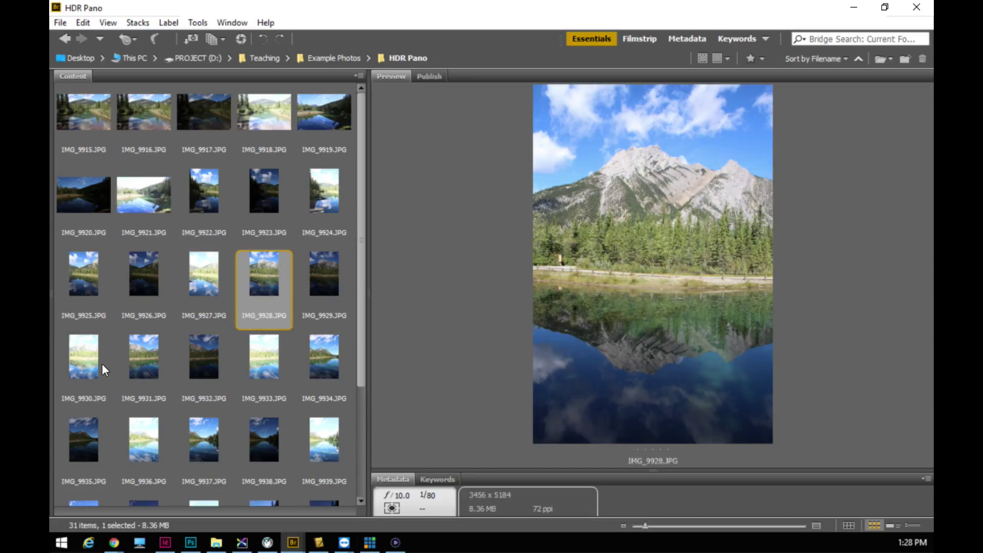
{"action": "left_click", "coordinate": [90, 351], "text": "shift"}
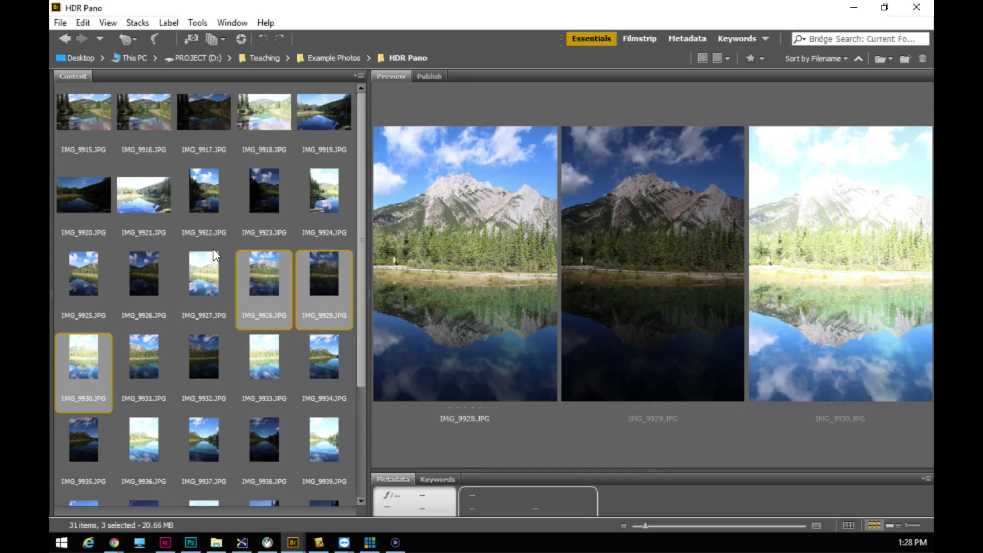
{"action": "left_click", "coordinate": [204, 194]}
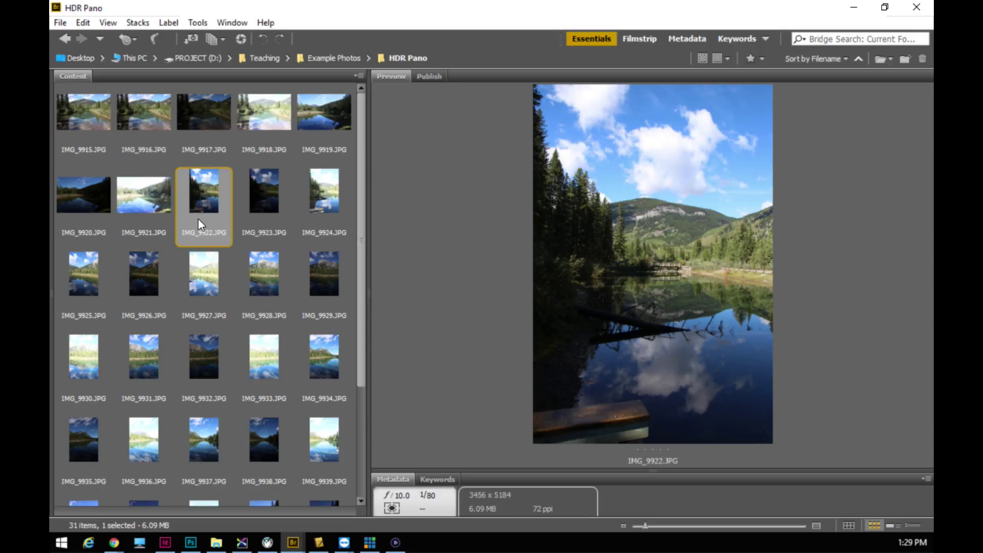
Add IMG_9925, 9928, 9931, 9934, 9937, 9940 and 9943 to the IMG_9922 selection
{"action": "left_click", "coordinate": [84, 272], "text": "ctrl"}
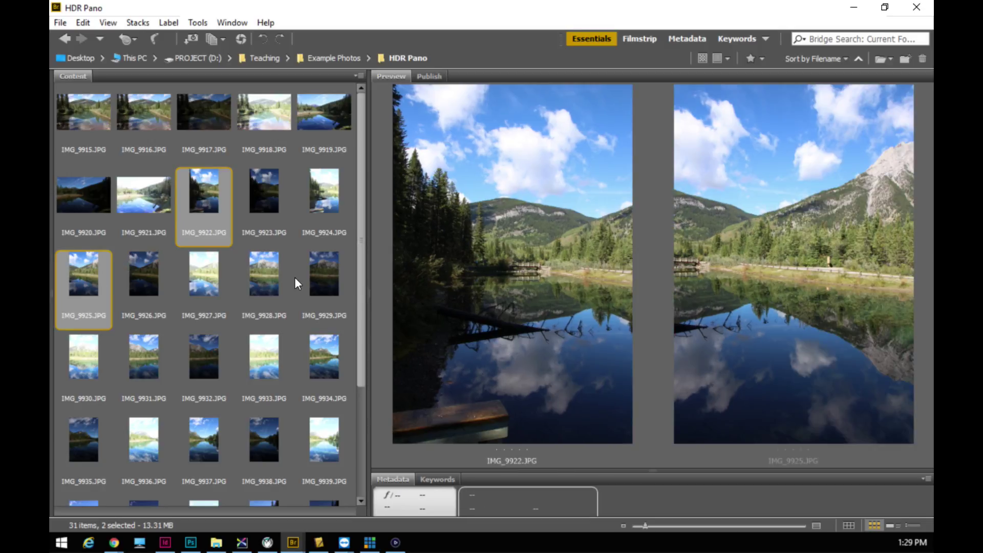
{"action": "left_click", "coordinate": [264, 277], "text": "ctrl"}
{"action": "scroll", "coordinate": [364, 184], "scroll_direction": "down", "scroll_amount": 3}
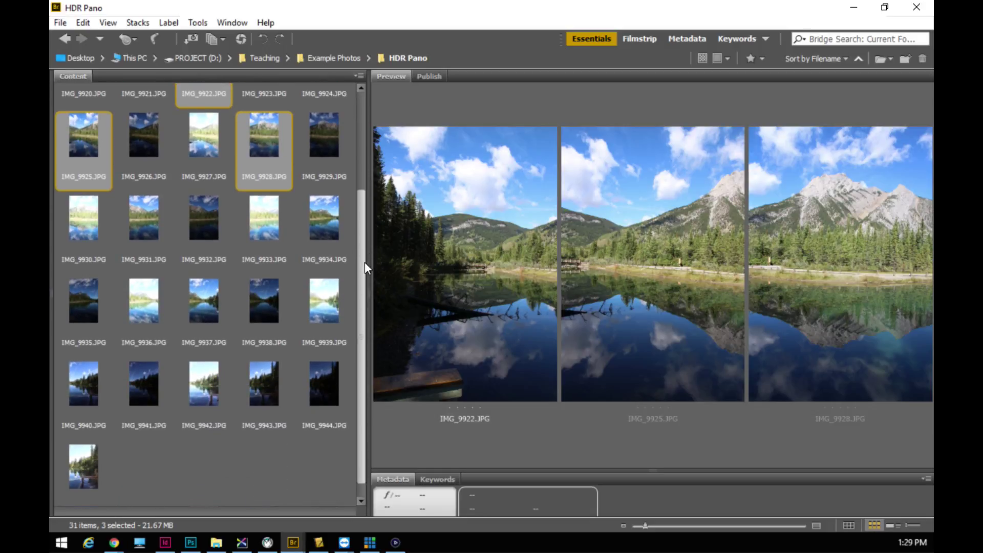
{"action": "left_click", "coordinate": [142, 200], "text": "ctrl"}
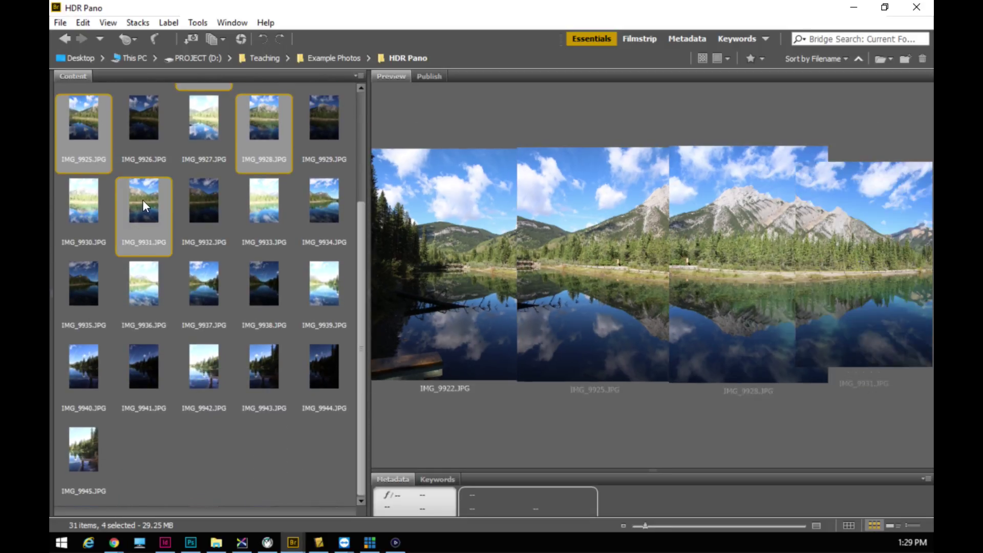
{"action": "left_click", "coordinate": [322, 208], "text": "ctrl"}
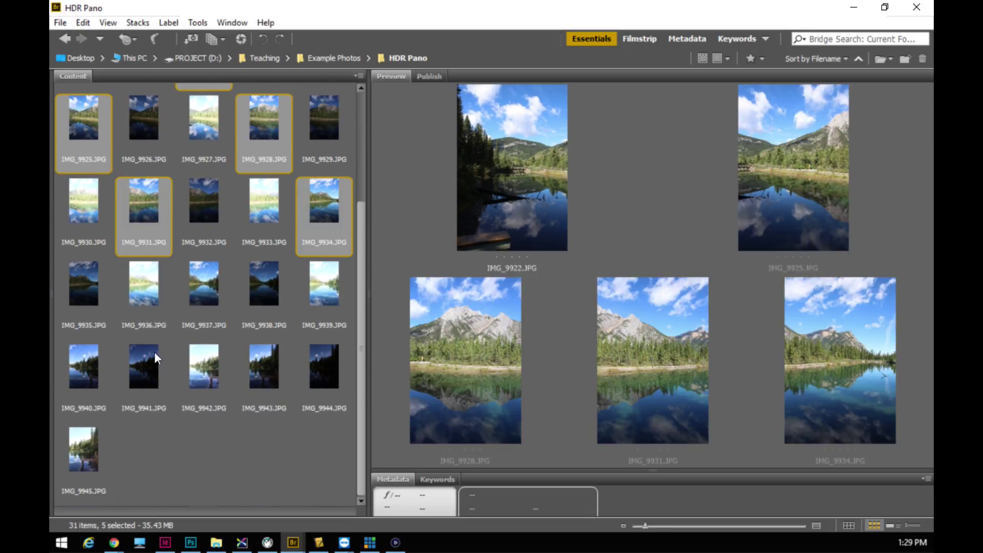
{"action": "left_click", "coordinate": [198, 286], "text": "ctrl"}
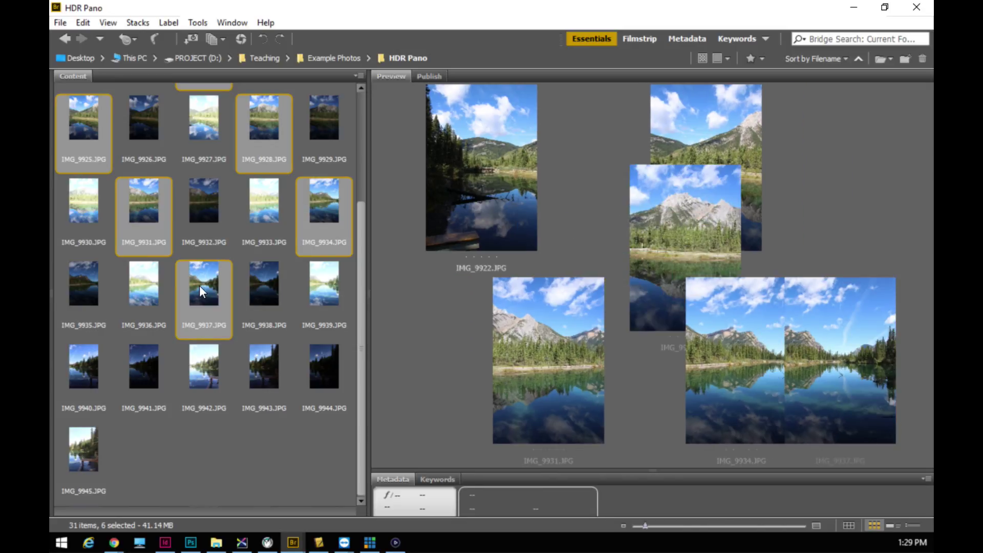
{"action": "left_click", "coordinate": [83, 351], "text": "ctrl"}
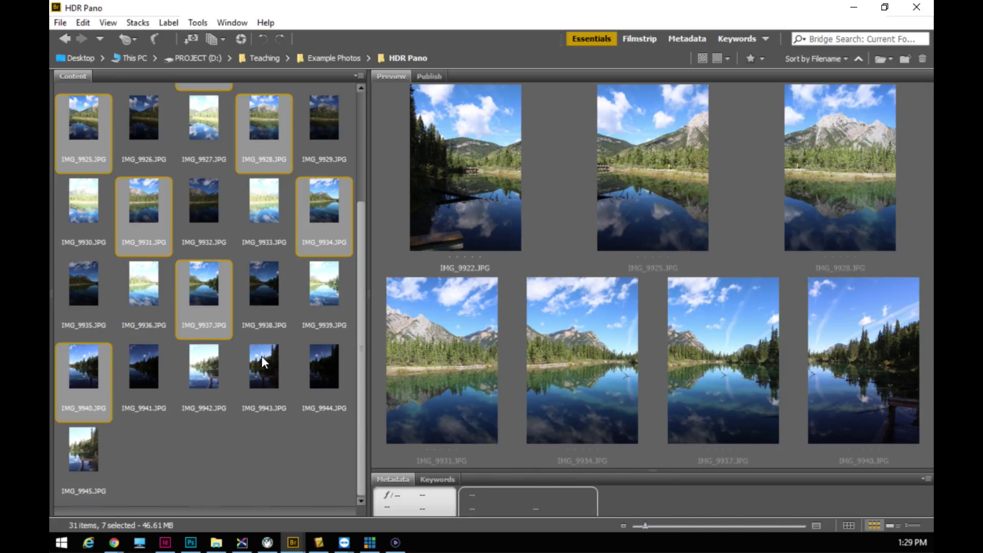
{"action": "left_click", "coordinate": [262, 355], "text": "ctrl"}
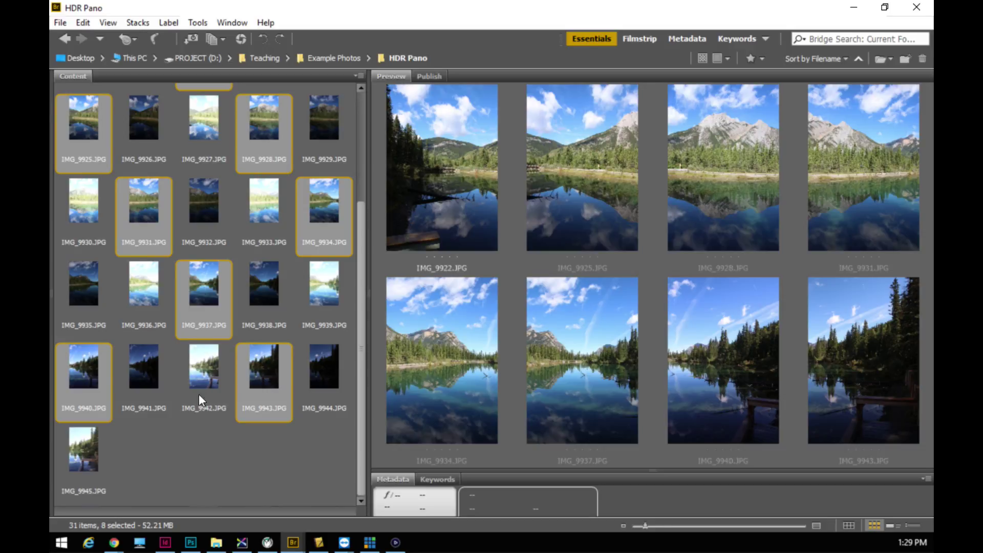
{"action": "scroll", "coordinate": [176, 297], "scroll_direction": "up", "scroll_amount": 3}
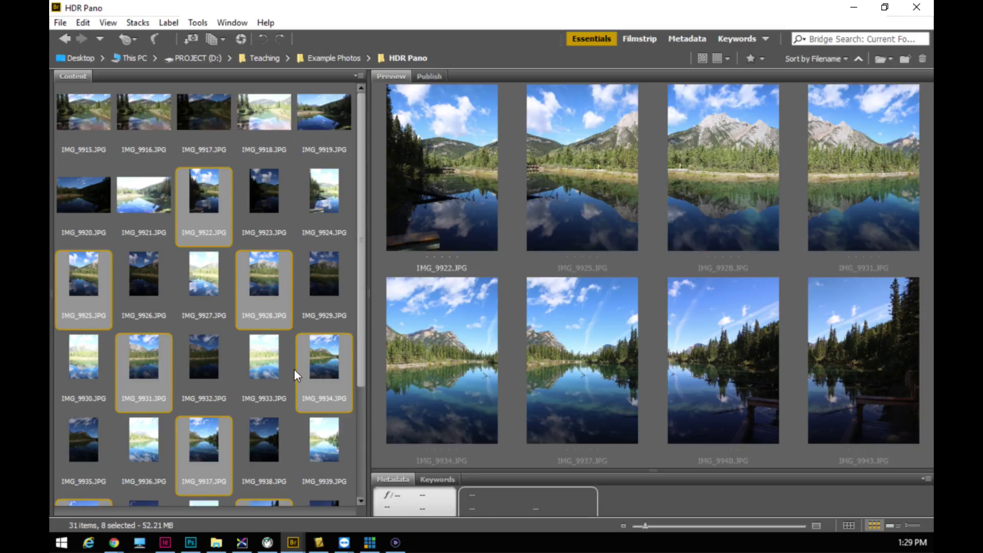
{"action": "scroll", "coordinate": [306, 390], "scroll_direction": "down", "scroll_amount": 3}
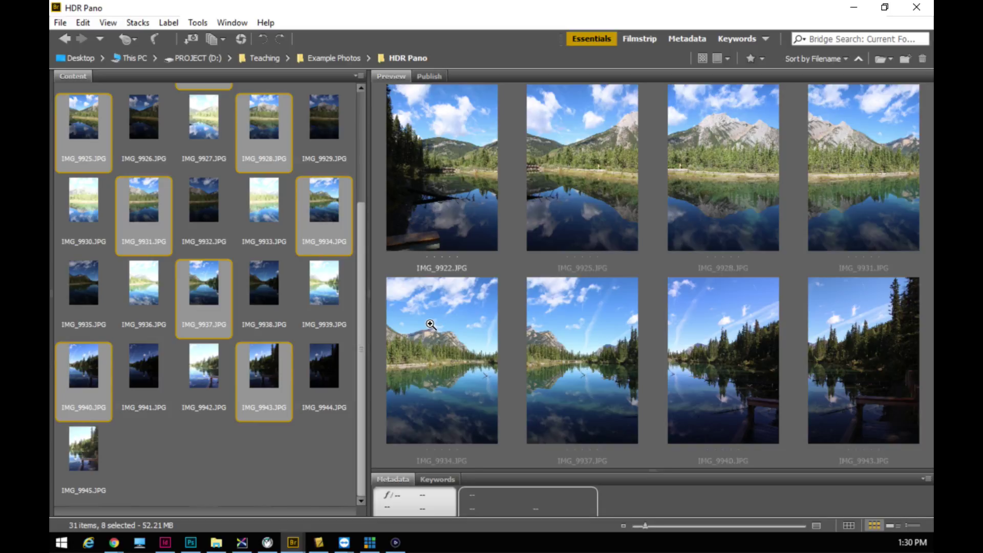
{"action": "left_click", "coordinate": [195, 22]}
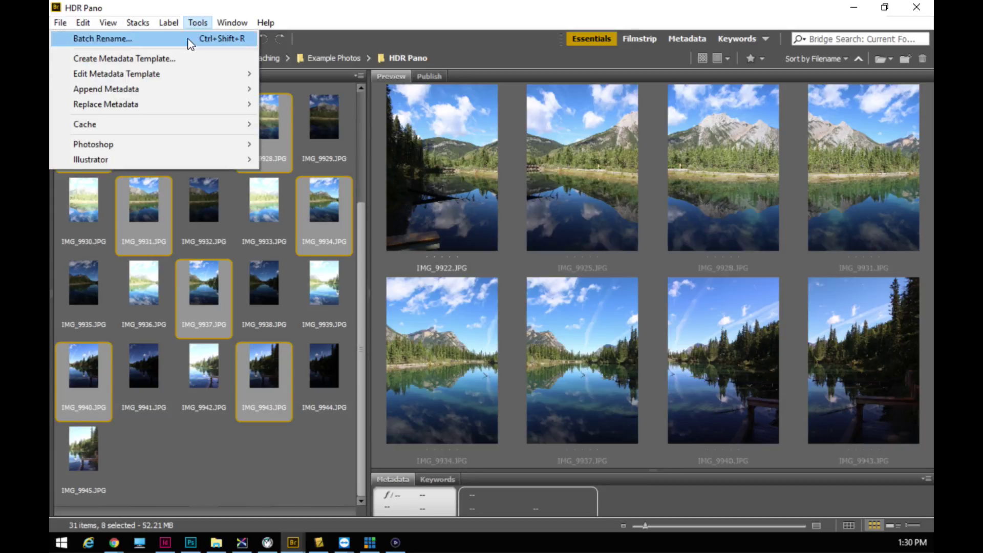
Send the eight selected photos to Photoshop through Tools > Photoshop > Photomerge
{"action": "mouse_move", "coordinate": [185, 150]}
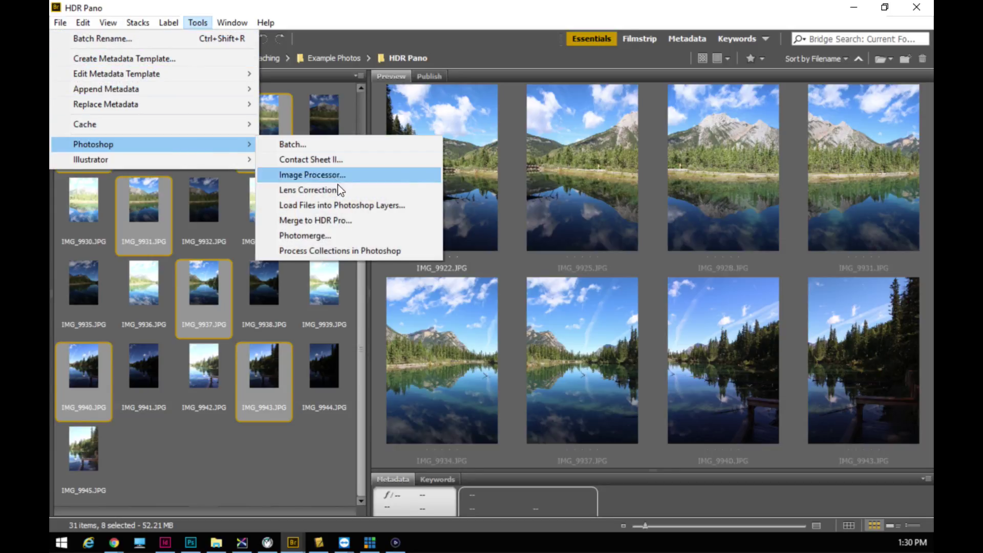
{"action": "left_click", "coordinate": [309, 240]}
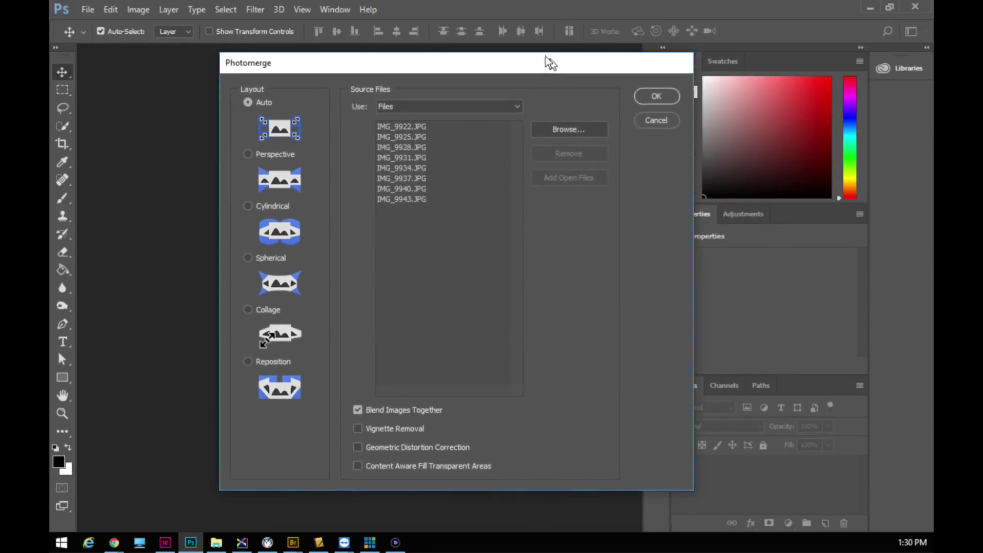
{"action": "left_click_drag", "start_coordinate": [547, 61], "coordinate": [533, 57]}
{"action": "left_click_drag", "start_coordinate": [384, 59], "coordinate": [386, 46]}
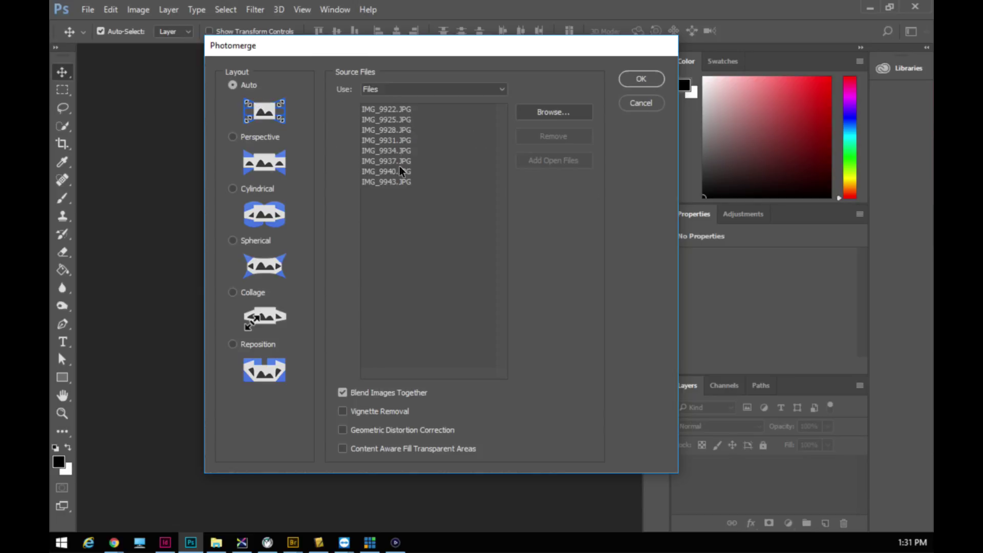
Run Photomerge with Auto layout and Blend Images Together to build Untitled_Panorama1
{"action": "left_click", "coordinate": [640, 82]}
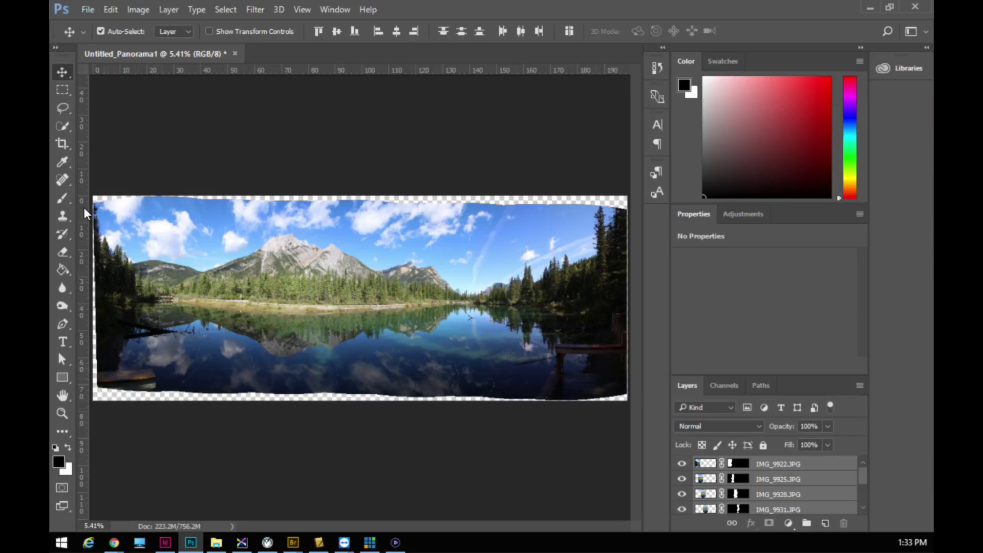
{"action": "left_click", "coordinate": [61, 145]}
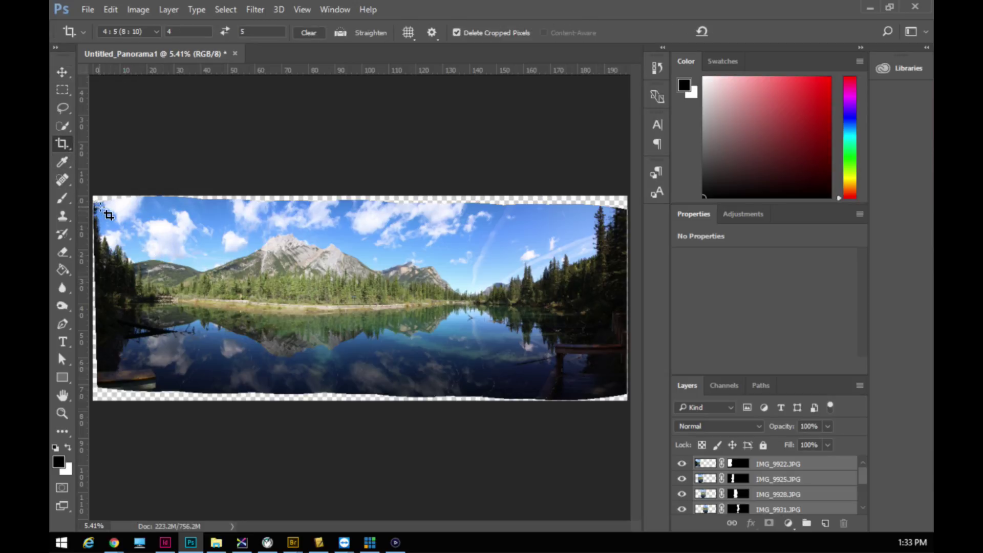
Draw a crop box over the panorama and clear the fixed 4:5 ratio for a free crop
{"action": "left_click_drag", "start_coordinate": [100, 204], "coordinate": [431, 391]}
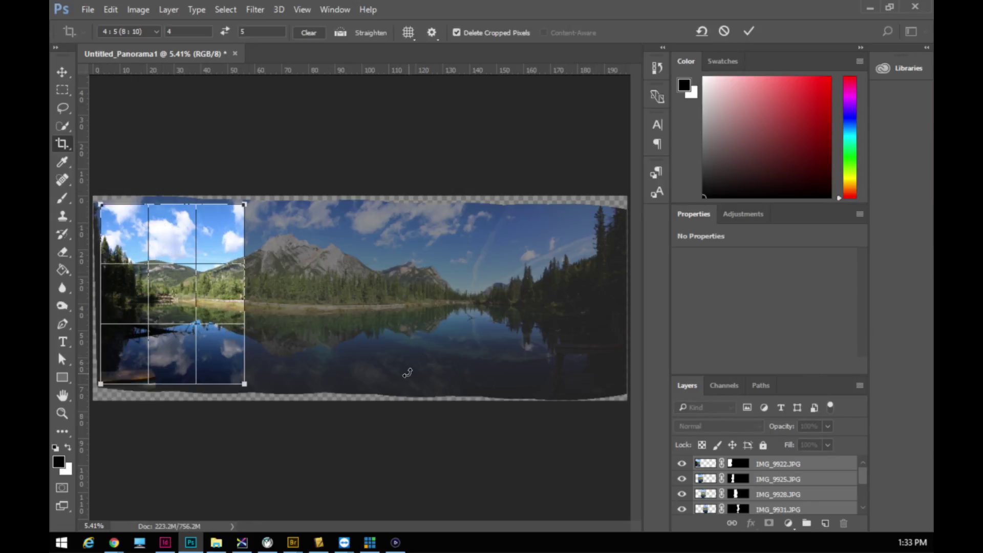
{"action": "left_click", "coordinate": [156, 32]}
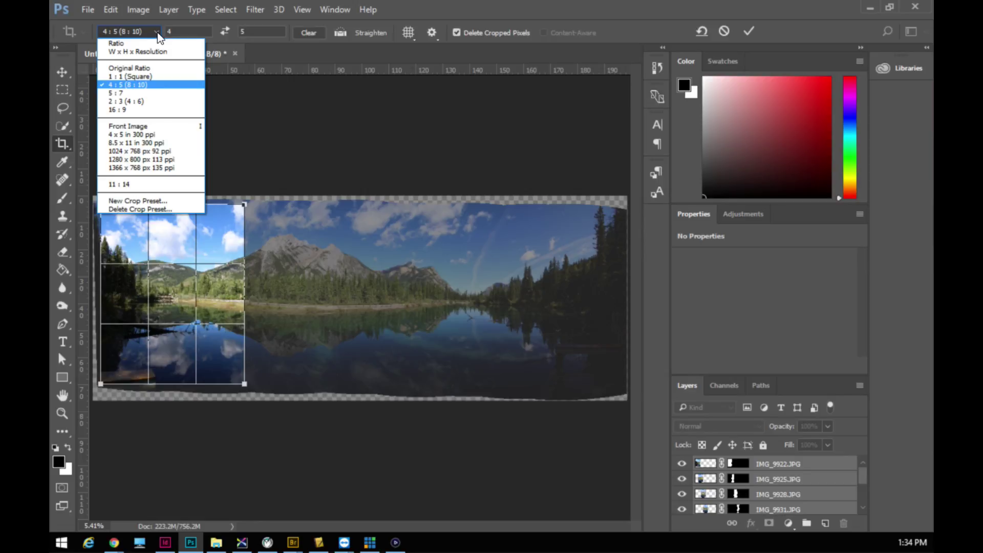
{"action": "left_click", "coordinate": [161, 33]}
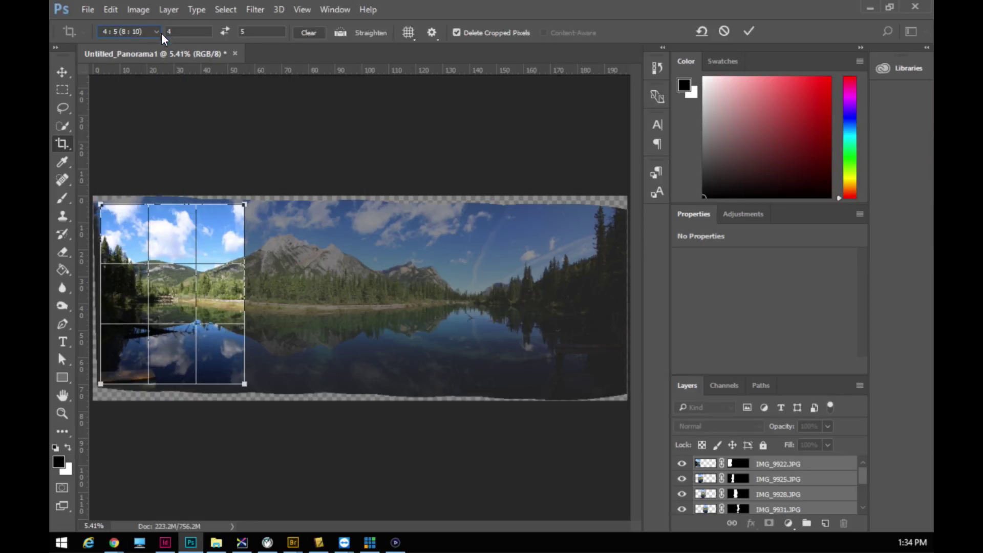
{"action": "left_click", "coordinate": [309, 32]}
Extend the crop to the right edge, fit the bottom and top inside the image, and commit
{"action": "left_click_drag", "start_coordinate": [246, 294], "coordinate": [618, 333]}
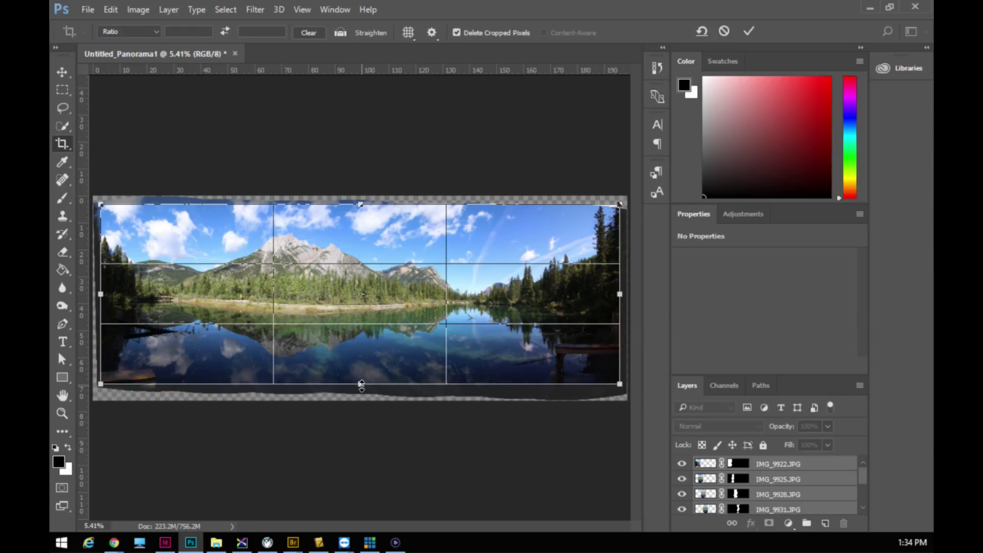
{"action": "mouse_move", "coordinate": [362, 385]}
{"action": "left_mouse_down"}
{"action": "mouse_move", "coordinate": [352, 404]}
{"action": "mouse_move", "coordinate": [357, 393]}
{"action": "mouse_move", "coordinate": [344, 382]}
{"action": "left_mouse_up"}
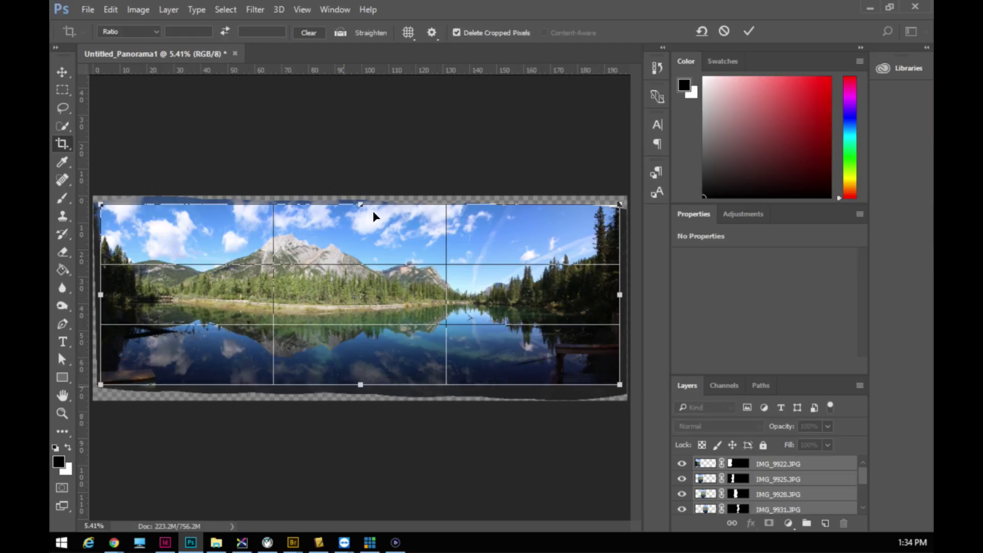
{"action": "mouse_move", "coordinate": [361, 205]}
{"action": "left_mouse_down"}
{"action": "mouse_move", "coordinate": [358, 230]}
{"action": "mouse_move", "coordinate": [362, 205]}
{"action": "left_mouse_up"}
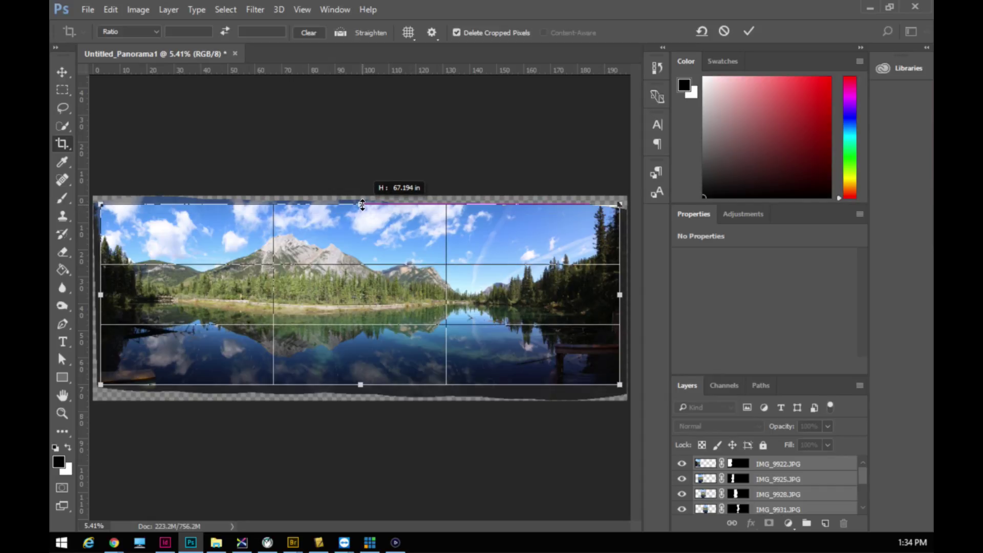
{"action": "left_click_drag", "start_coordinate": [362, 205], "coordinate": [360, 203]}
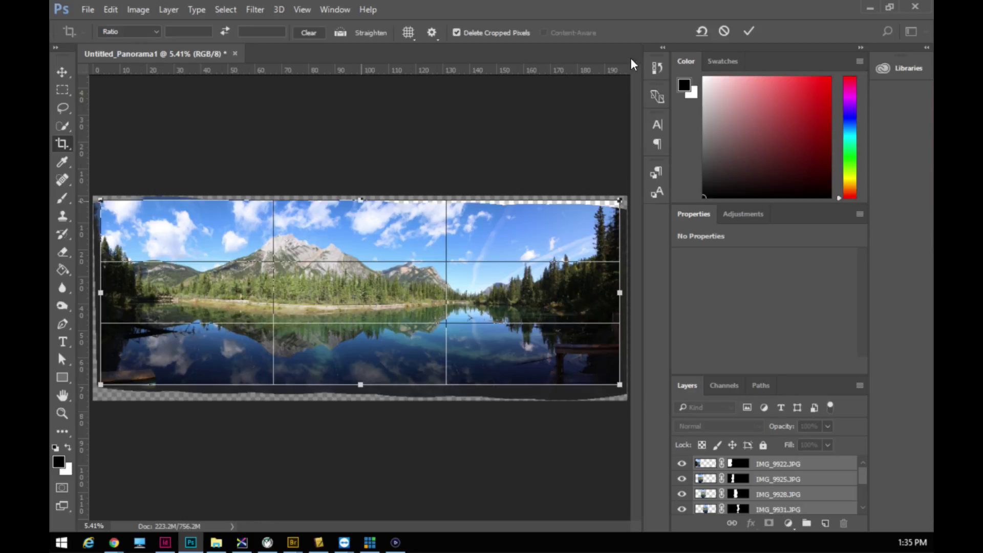
{"action": "left_click", "coordinate": [749, 32]}
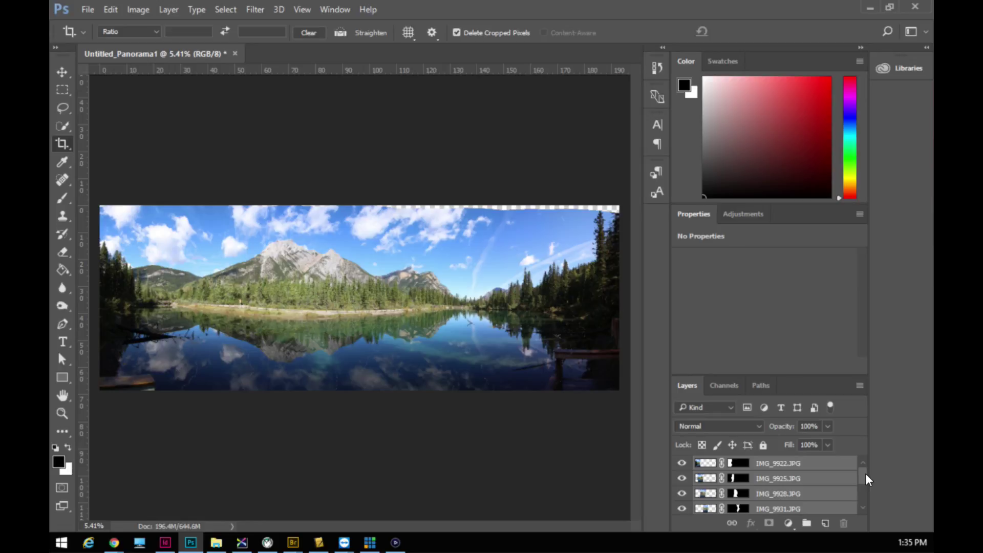
Enlarge the Layers panel and convert all eight layers into one smart object, IMG_9922.JPG
{"action": "mouse_move", "coordinate": [865, 477]}
{"action": "left_mouse_down"}
{"action": "mouse_move", "coordinate": [862, 508]}
{"action": "mouse_move", "coordinate": [873, 475]}
{"action": "left_mouse_up"}
{"action": "left_click_drag", "start_coordinate": [816, 376], "coordinate": [821, 269]}
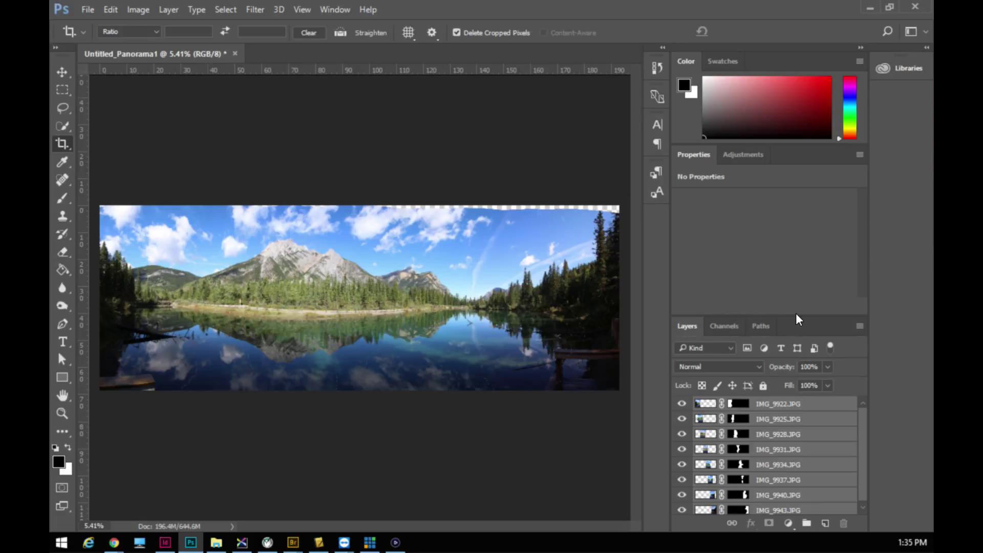
{"action": "left_click_drag", "start_coordinate": [798, 314], "coordinate": [797, 272]}
{"action": "left_click_drag", "start_coordinate": [862, 428], "coordinate": [865, 408]}
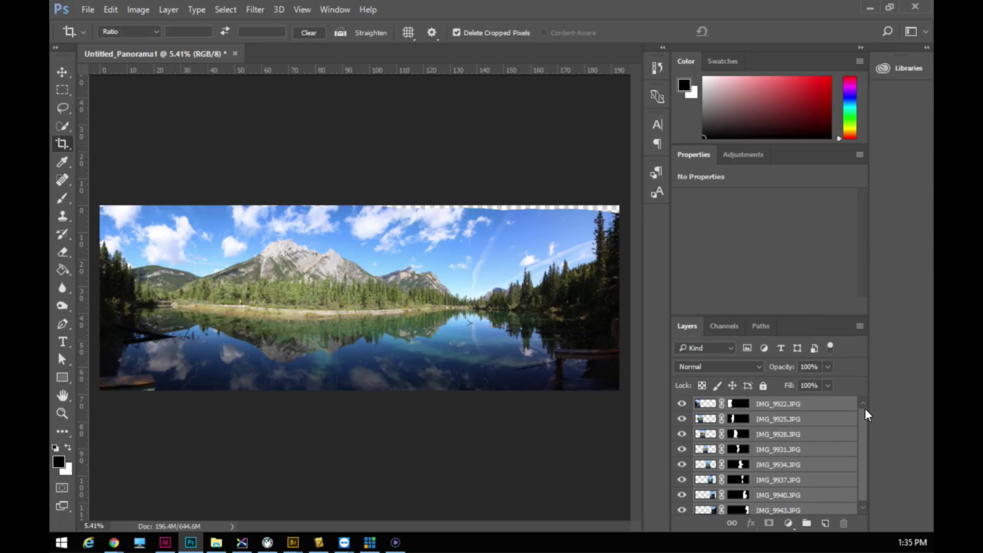
{"action": "right_click", "coordinate": [789, 403]}
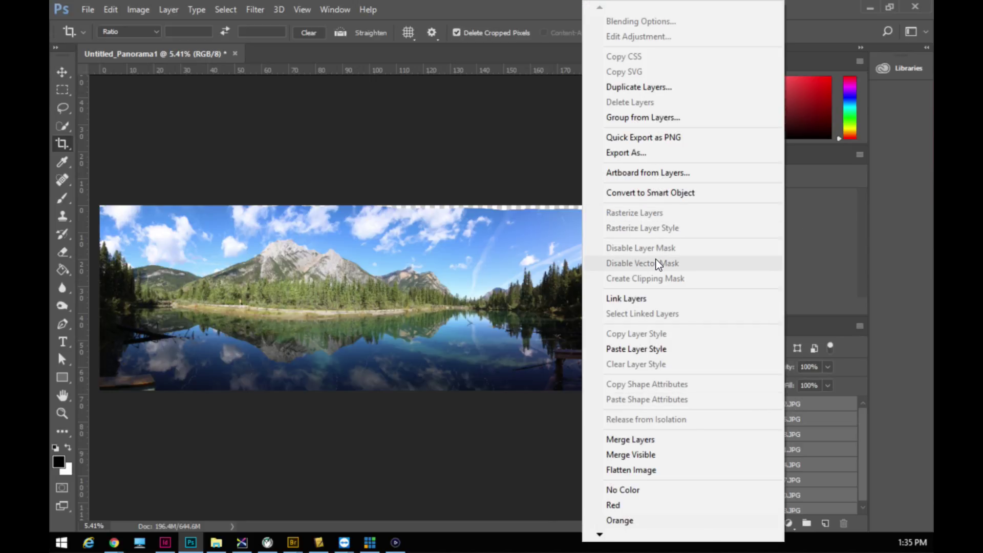
{"action": "left_click", "coordinate": [637, 197]}
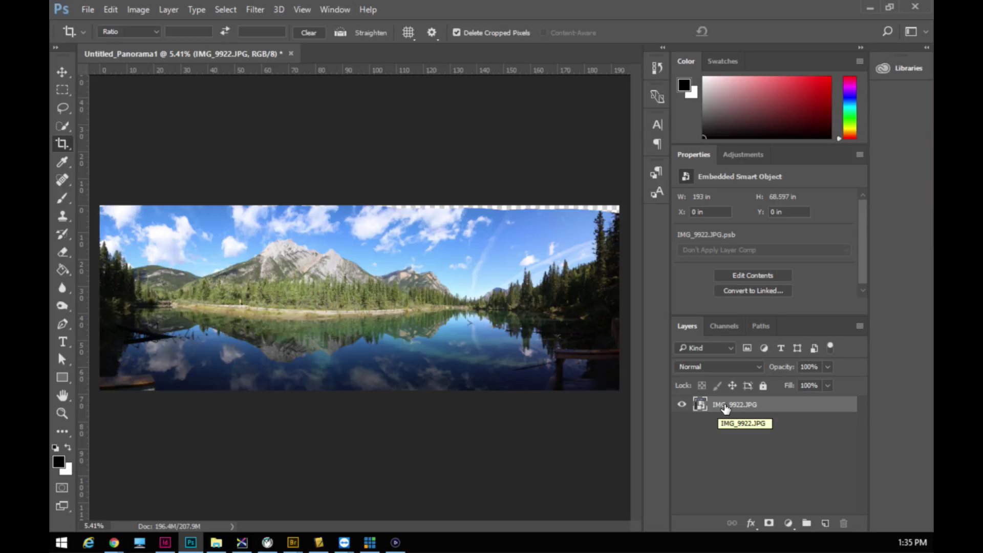
Duplicate the smart object, hide the original, and rasterize the copy as 'IMG_9922.JPG copy'
{"action": "left_click_drag", "start_coordinate": [725, 408], "coordinate": [824, 524]}
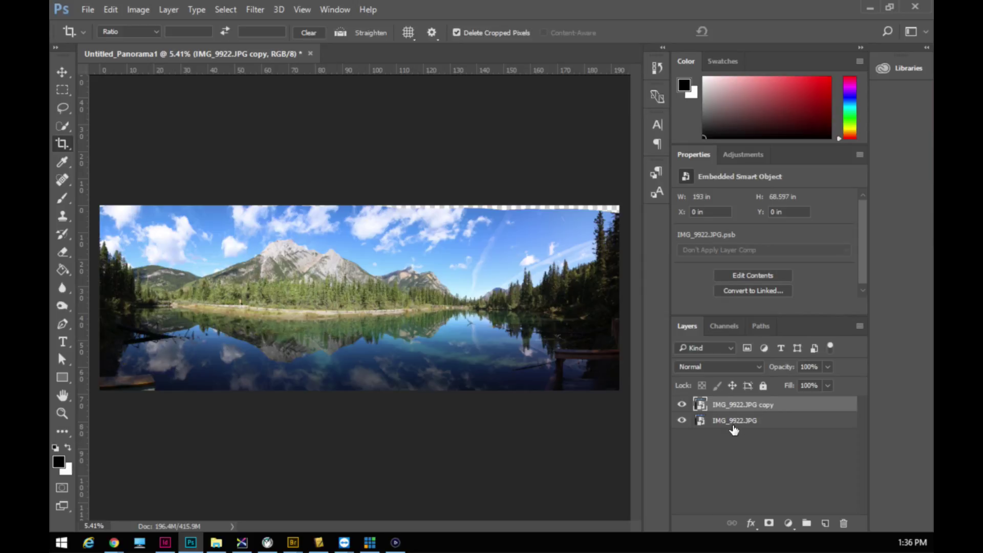
{"action": "left_click", "coordinate": [682, 421]}
{"action": "right_click", "coordinate": [722, 407]}
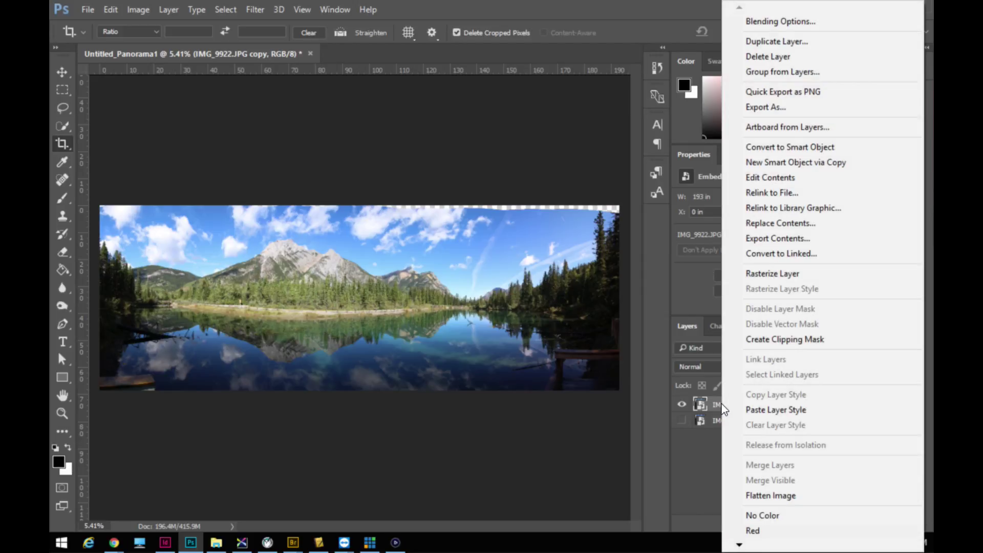
{"action": "left_click", "coordinate": [776, 279]}
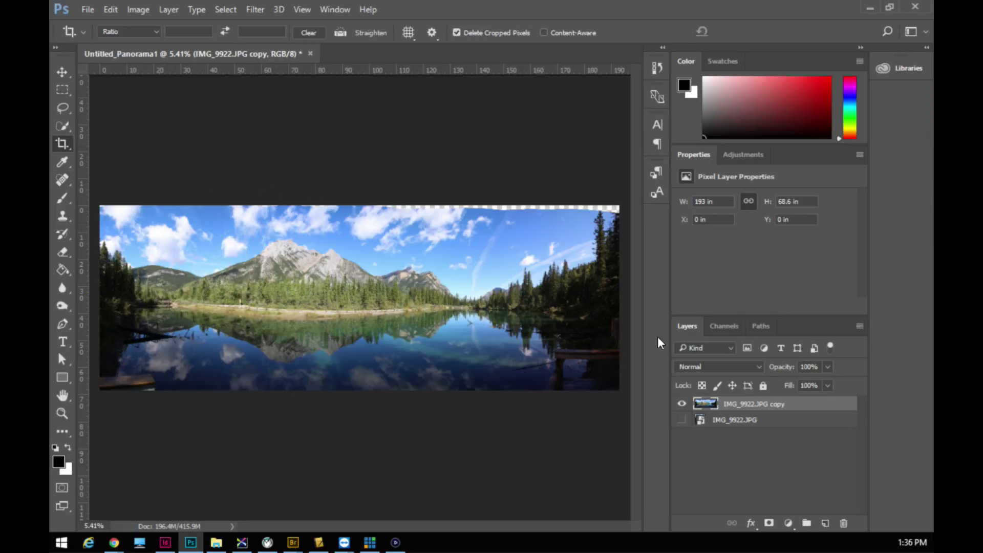
{"action": "left_click", "coordinate": [62, 90]}
Select the empty strip atop the sky, fill it with Content-Aware, and deselect with Ctrl+D
{"action": "left_click_drag", "start_coordinate": [100, 206], "coordinate": [629, 215]}
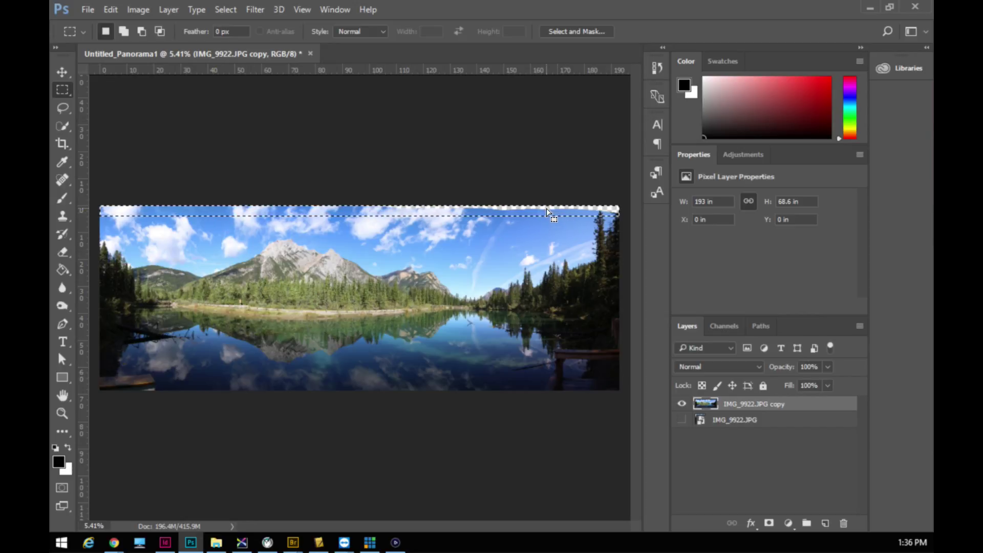
{"action": "right_click", "coordinate": [422, 211]}
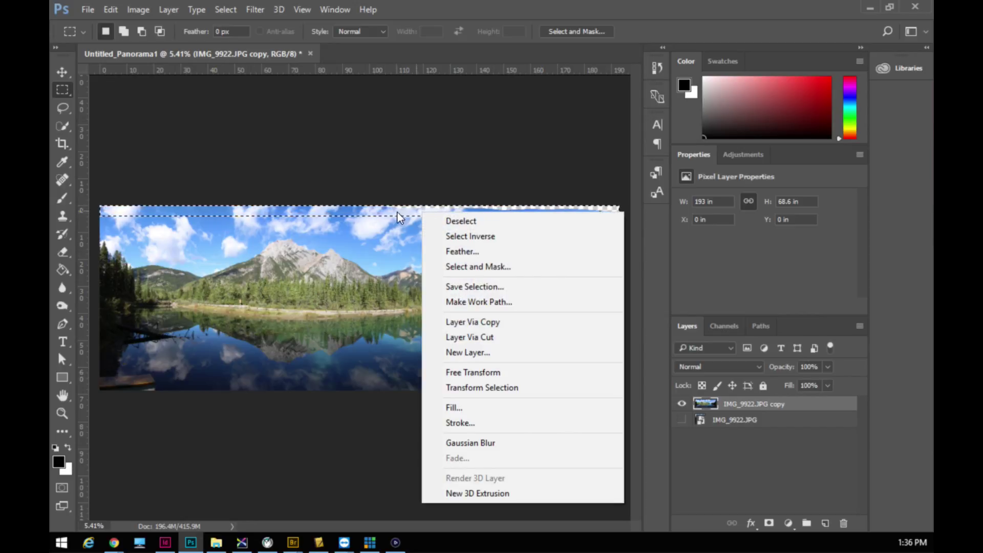
{"action": "left_click", "coordinate": [459, 406]}
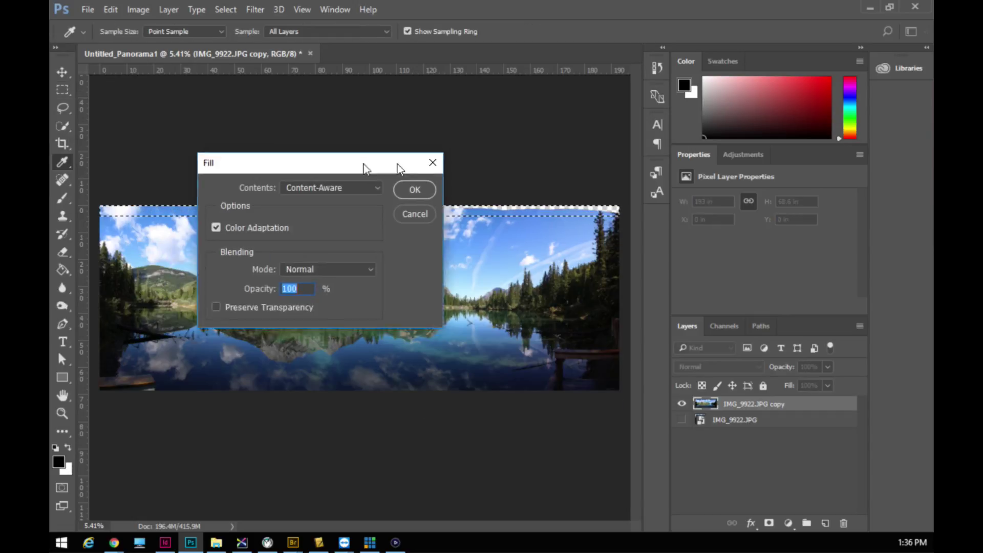
{"action": "left_click", "coordinate": [474, 168]}
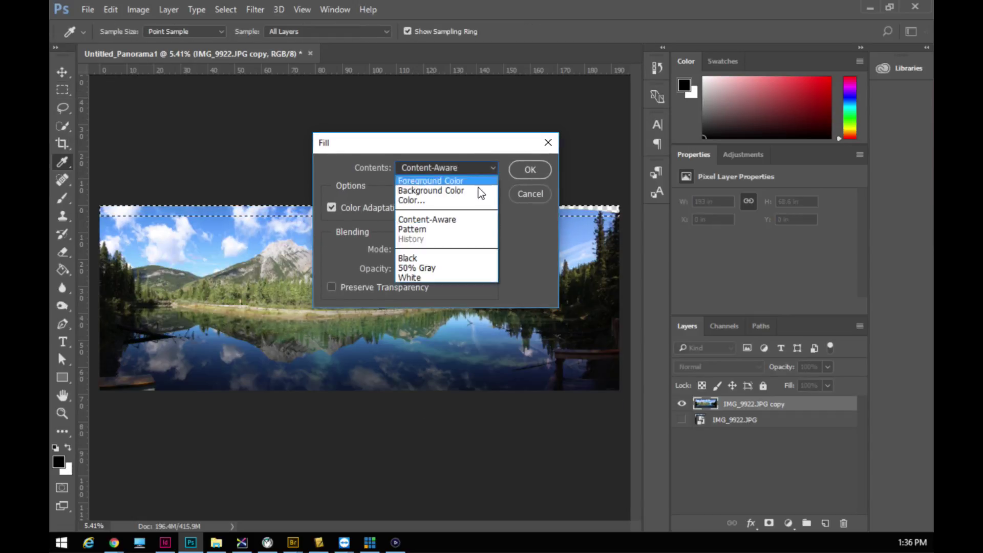
{"action": "left_click", "coordinate": [449, 225]}
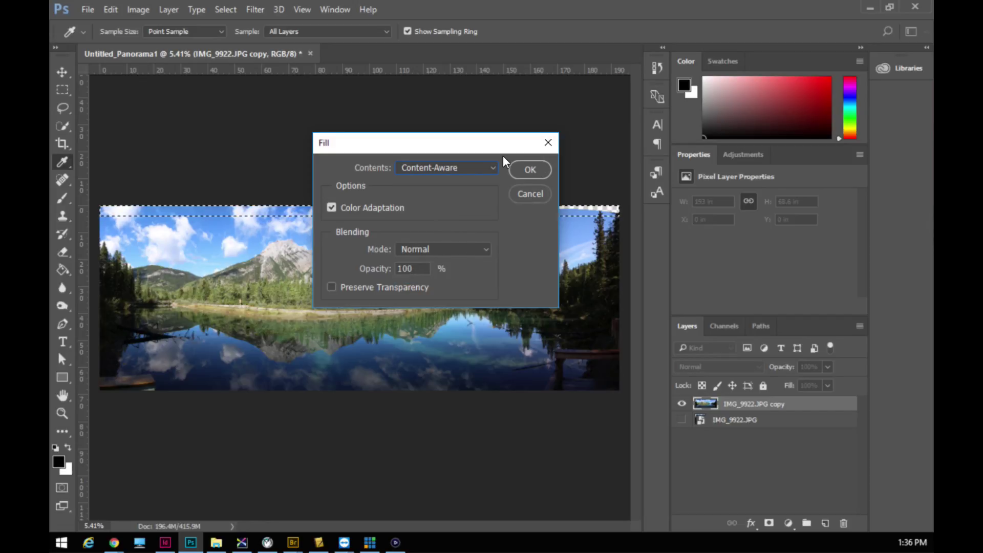
{"action": "left_click", "coordinate": [525, 170]}
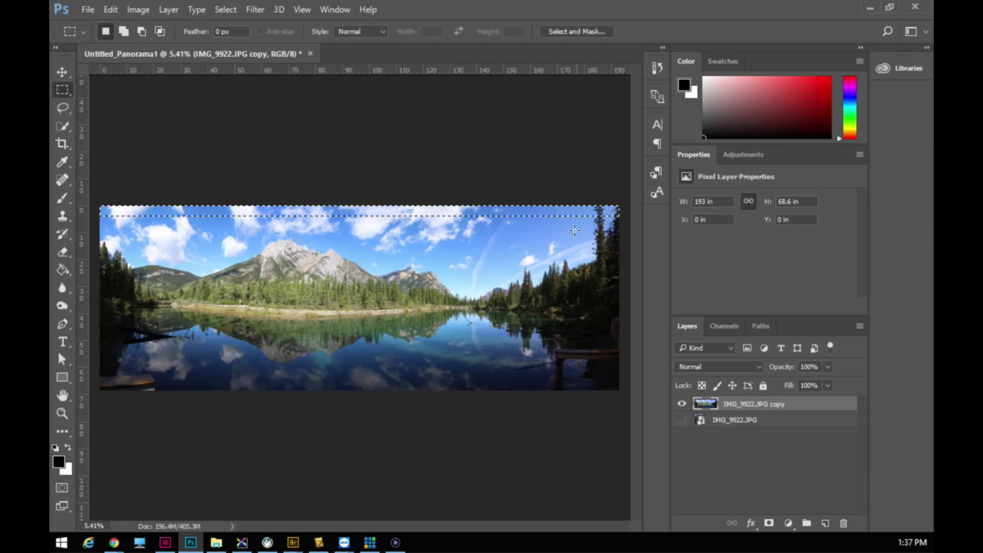
{"action": "key", "text": "ctrl+d"}
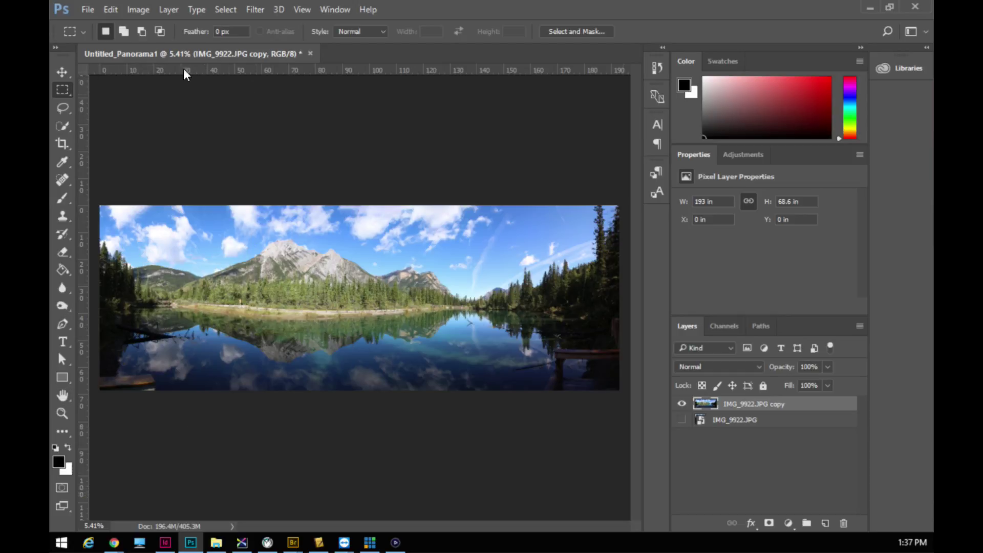
{"action": "left_click", "coordinate": [84, 7]}
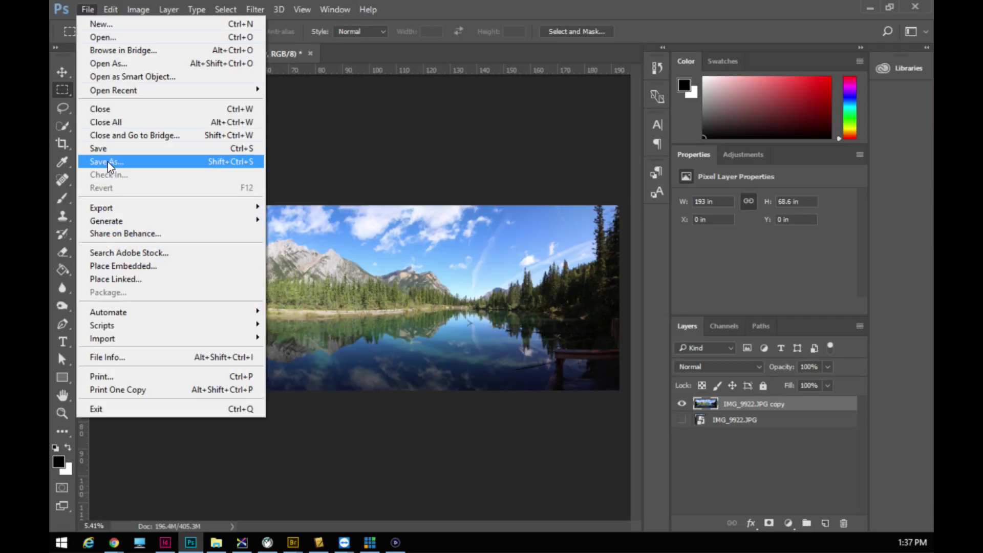
Start a Save As and browse to the Comtech folder on the F: drive
{"action": "left_click", "coordinate": [108, 163]}
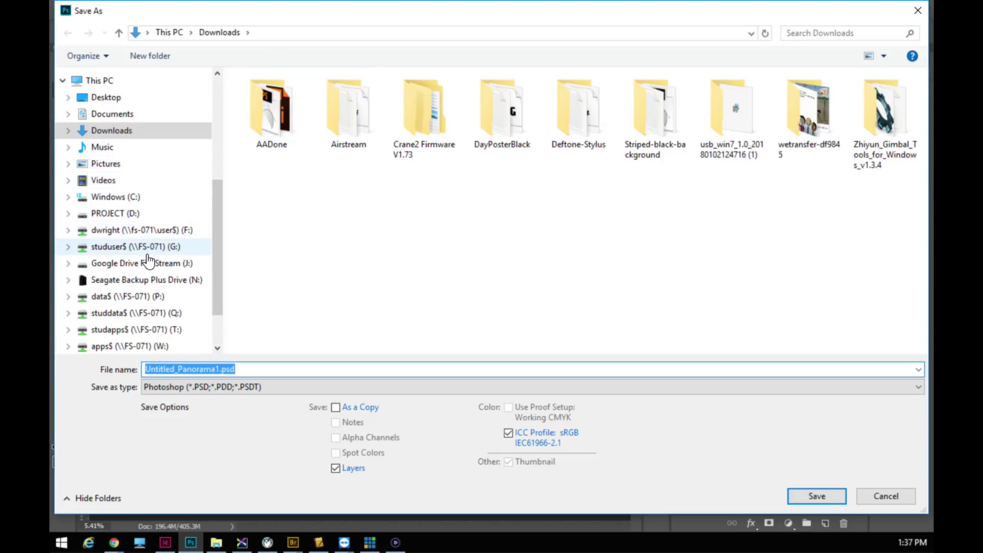
{"action": "left_click", "coordinate": [154, 231]}
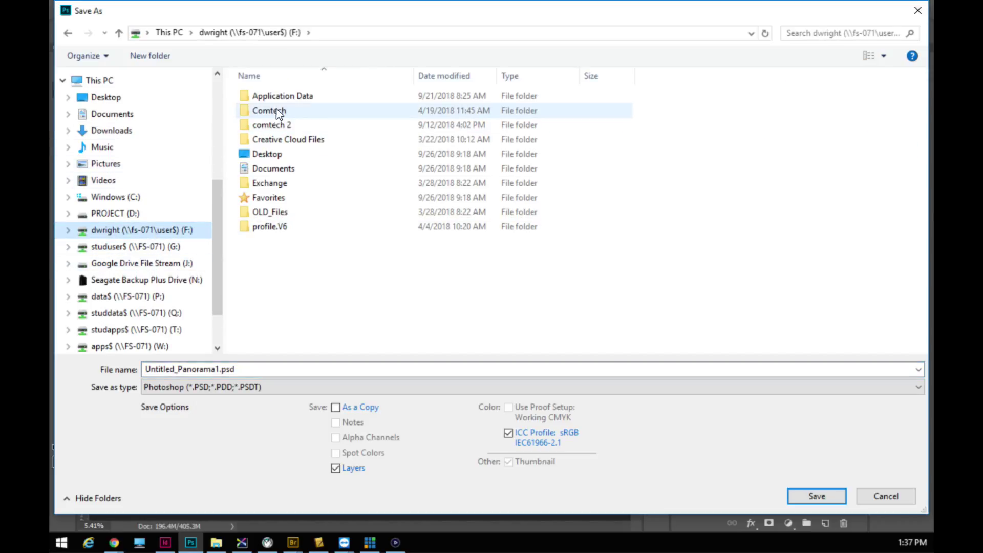
{"action": "left_click", "coordinate": [256, 125]}
{"action": "double_click", "coordinate": [256, 125]}
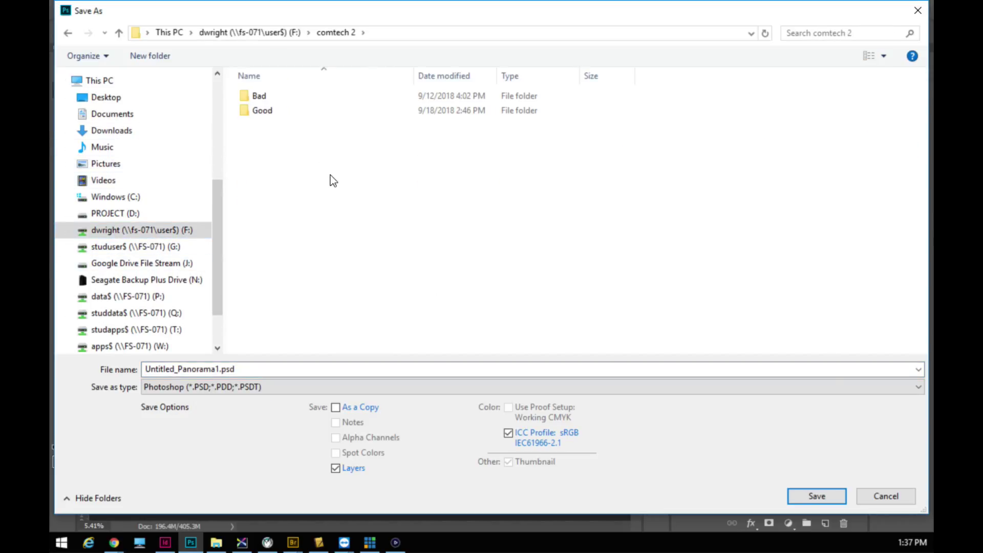
{"action": "left_click", "coordinate": [282, 33]}
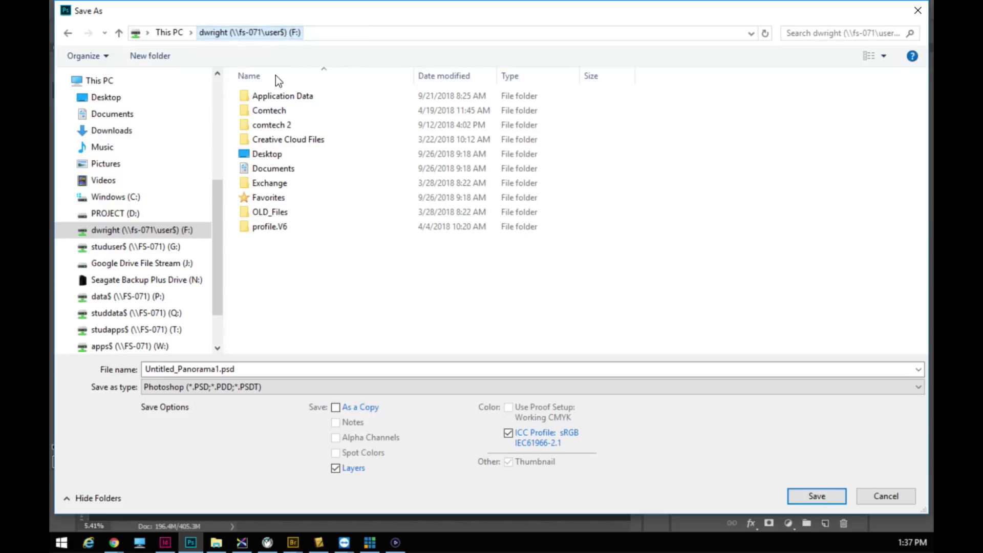
{"action": "double_click", "coordinate": [254, 110]}
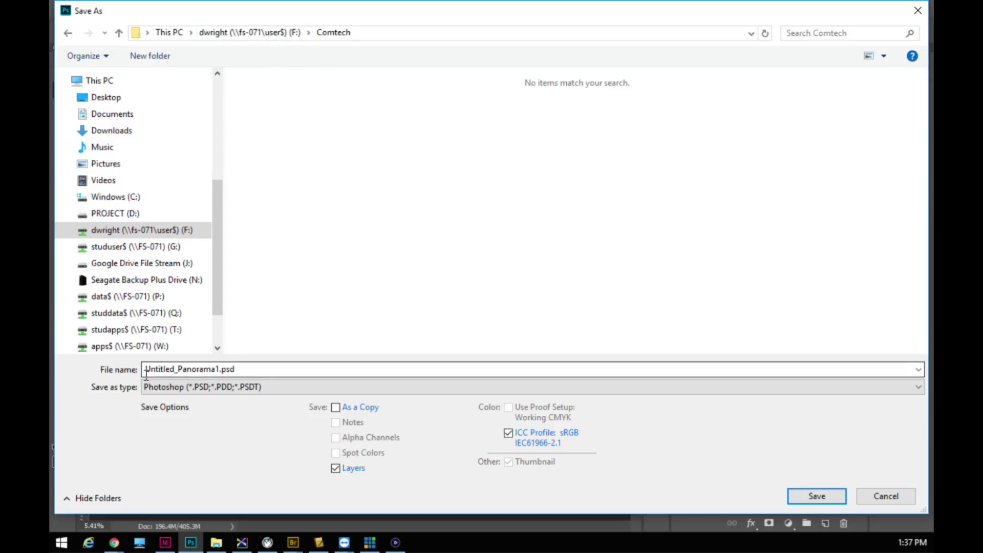
Rename the file to KanPano2017 and save it as a Photoshop PSD
{"action": "double_click", "coordinate": [163, 369]}
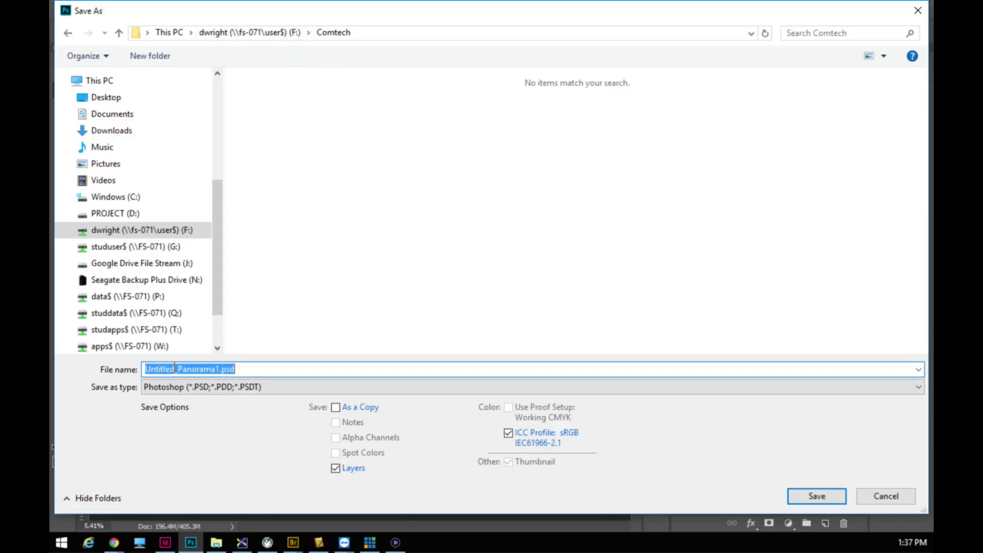
{"action": "left_click_drag", "start_coordinate": [222, 370], "coordinate": [56, 372]}
{"action": "type", "text": "K"}
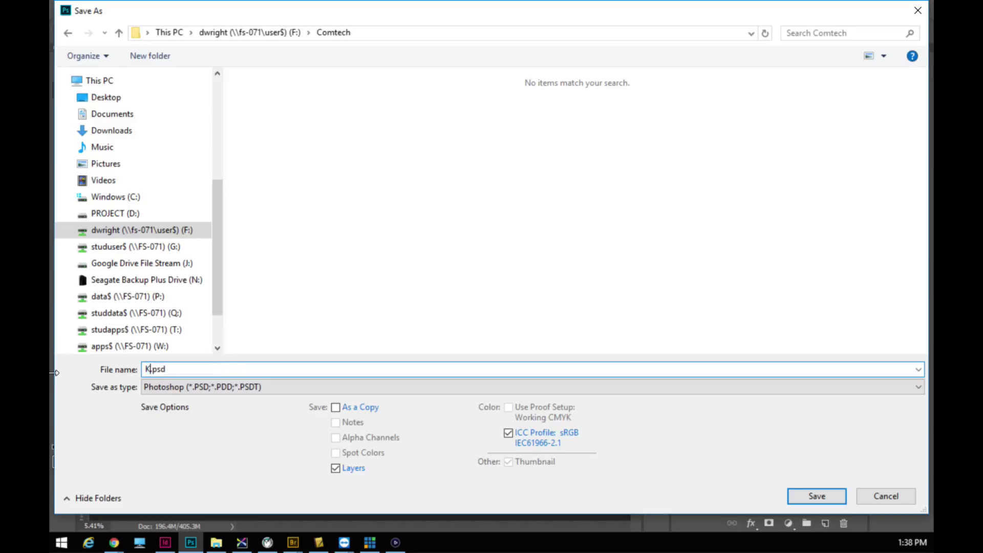
{"action": "type", "text": "anPano2017"}
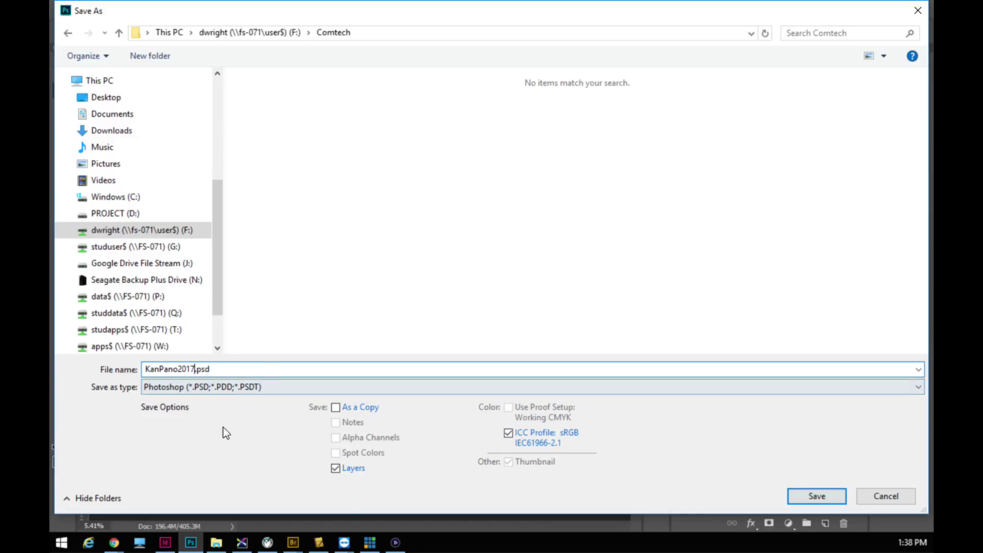
{"action": "left_click", "coordinate": [807, 493]}
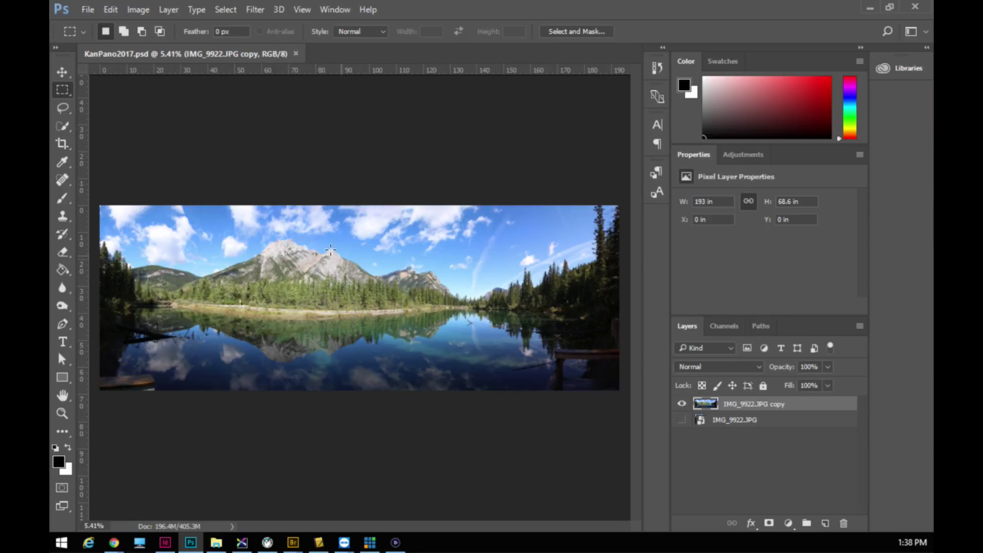
Save a JPEG copy, KanPano2017.jpg, with JPEG quality set to 12 (Maximum)
{"action": "left_click", "coordinate": [88, 9]}
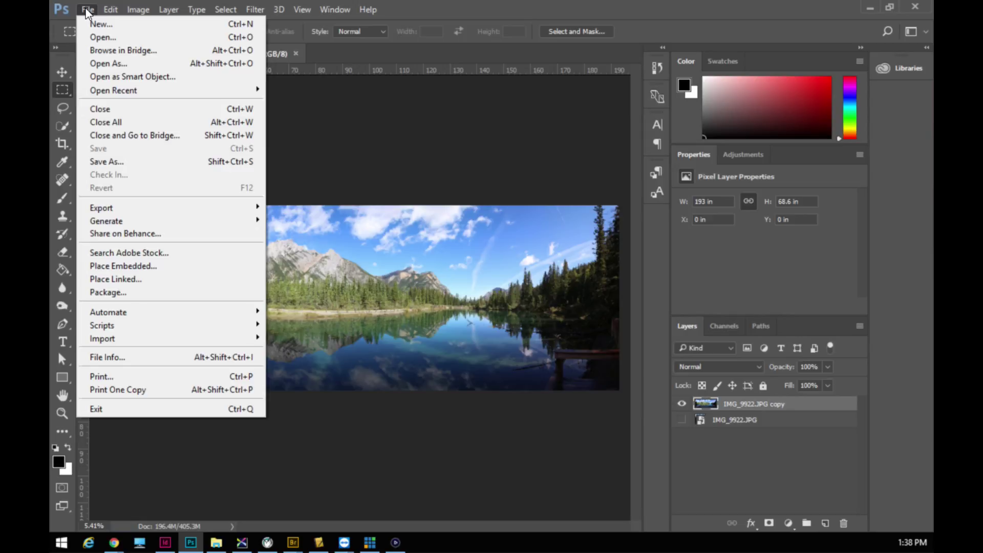
{"action": "left_click", "coordinate": [105, 164]}
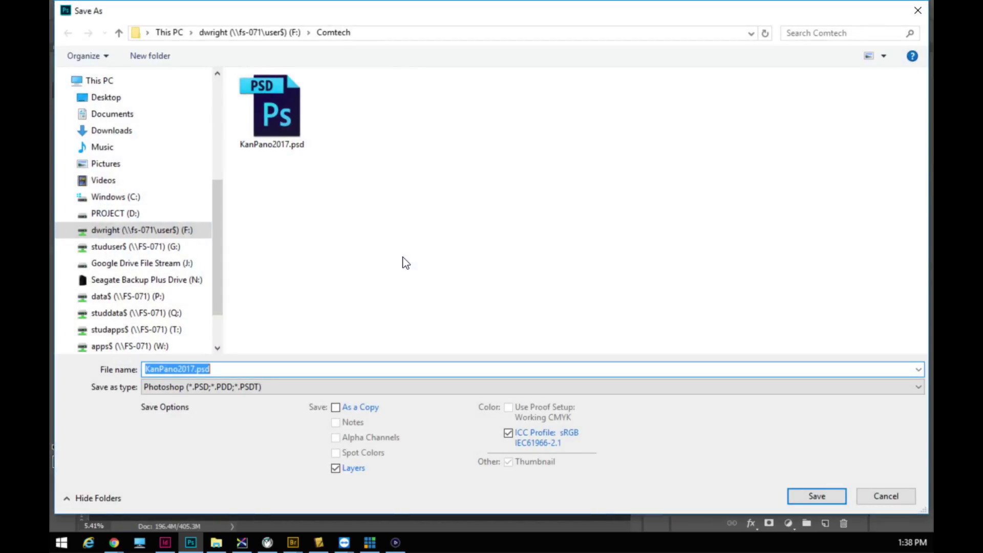
{"action": "left_click", "coordinate": [289, 387]}
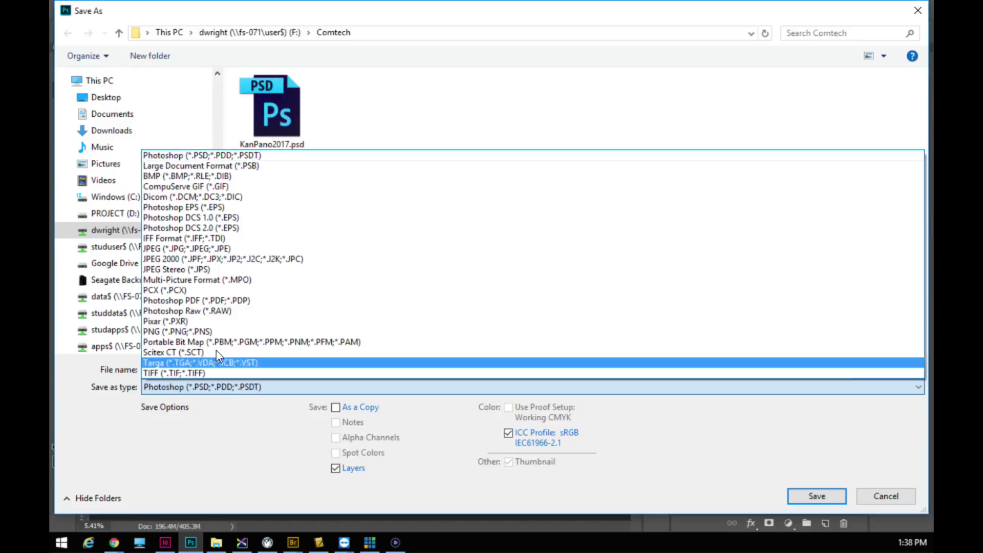
{"action": "left_click", "coordinate": [196, 248]}
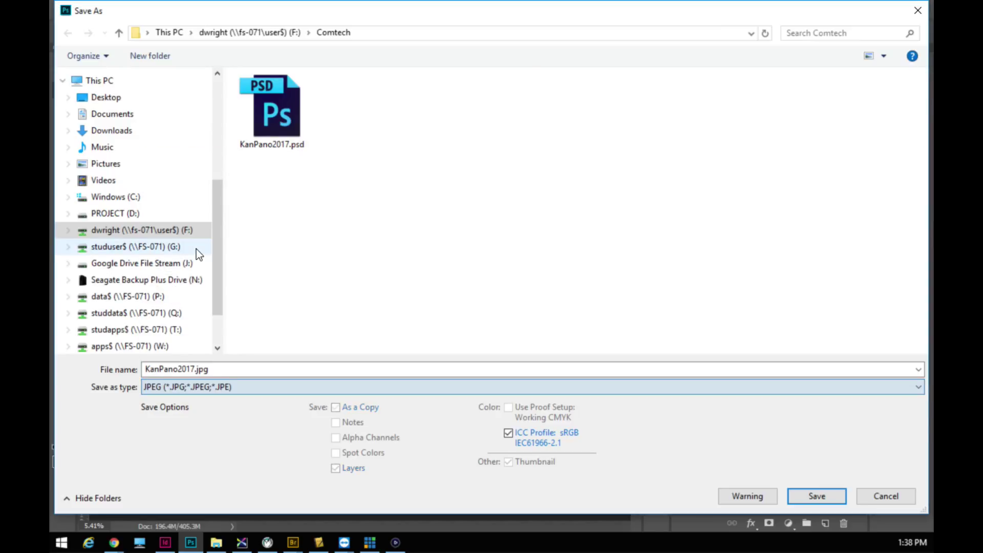
{"action": "left_click", "coordinate": [820, 496]}
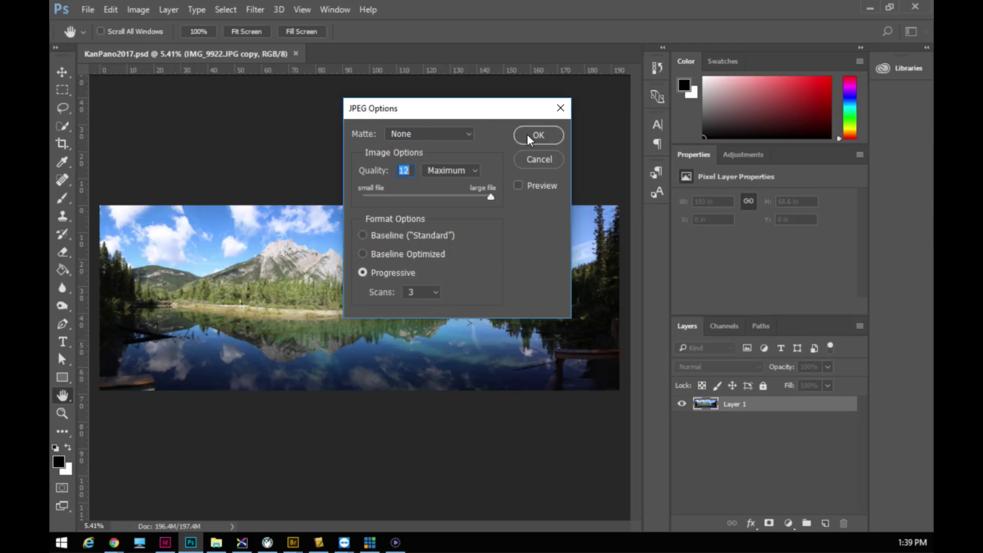
{"action": "left_click_drag", "start_coordinate": [490, 196], "coordinate": [508, 211]}
{"action": "left_click", "coordinate": [531, 135]}
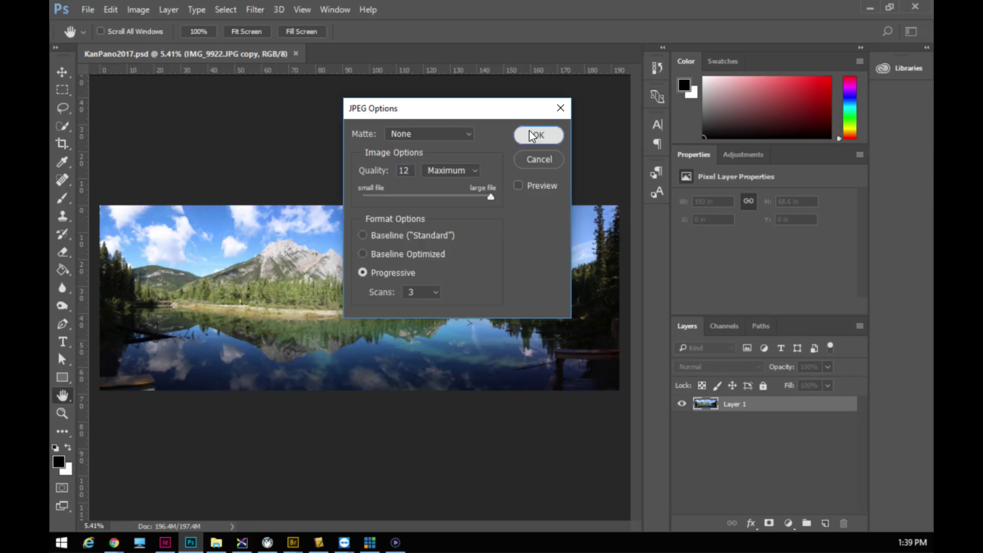